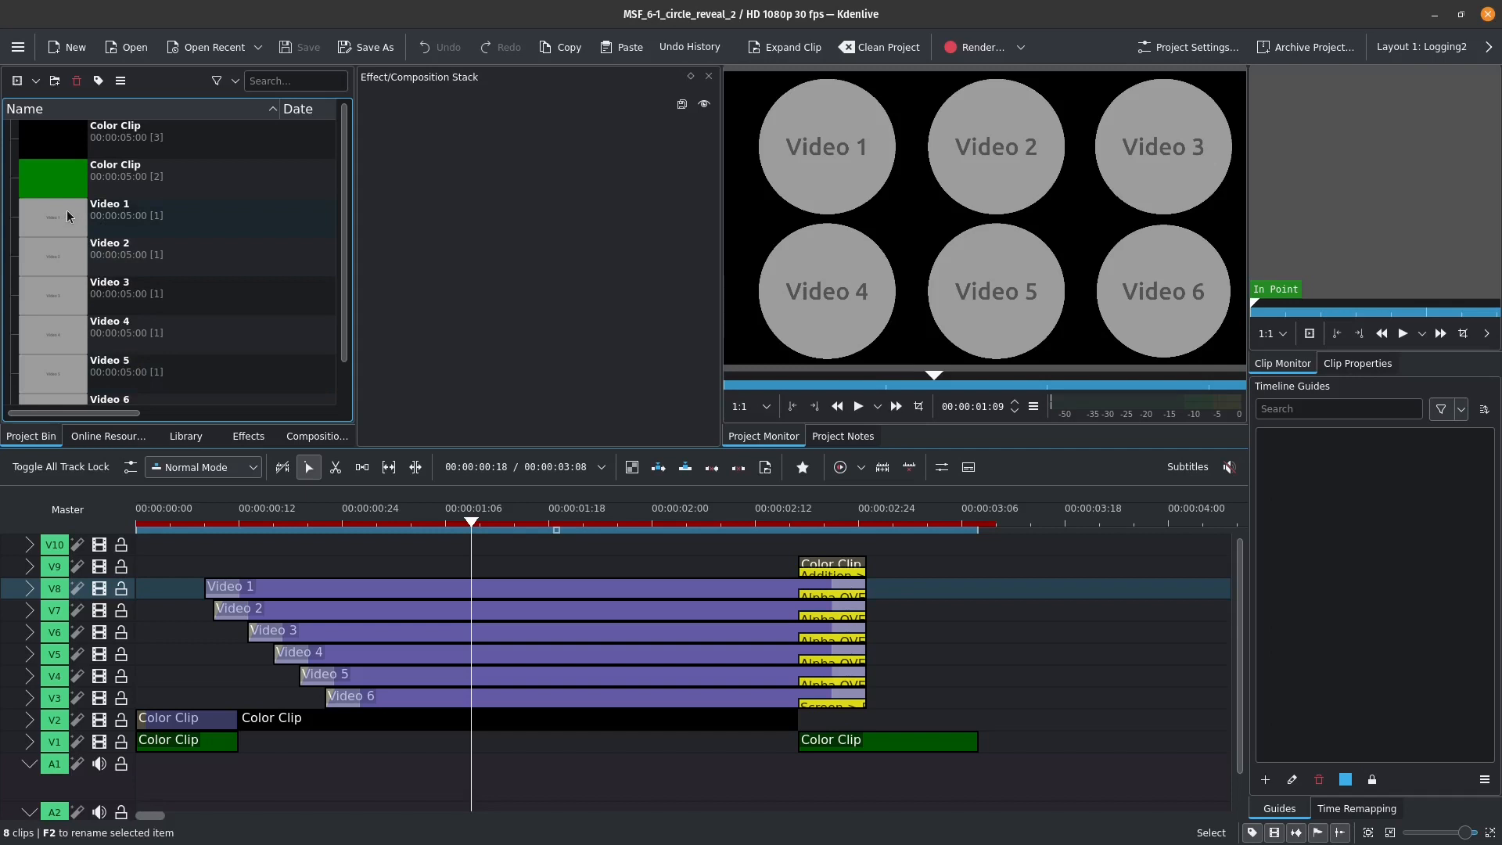
- Replace the Video 1 and Video 2 placeholder clips in the bin with _My_Video_1.mp4 and _My_Video_2.mp4
{"action": "right_click", "coordinate": [67, 213]}
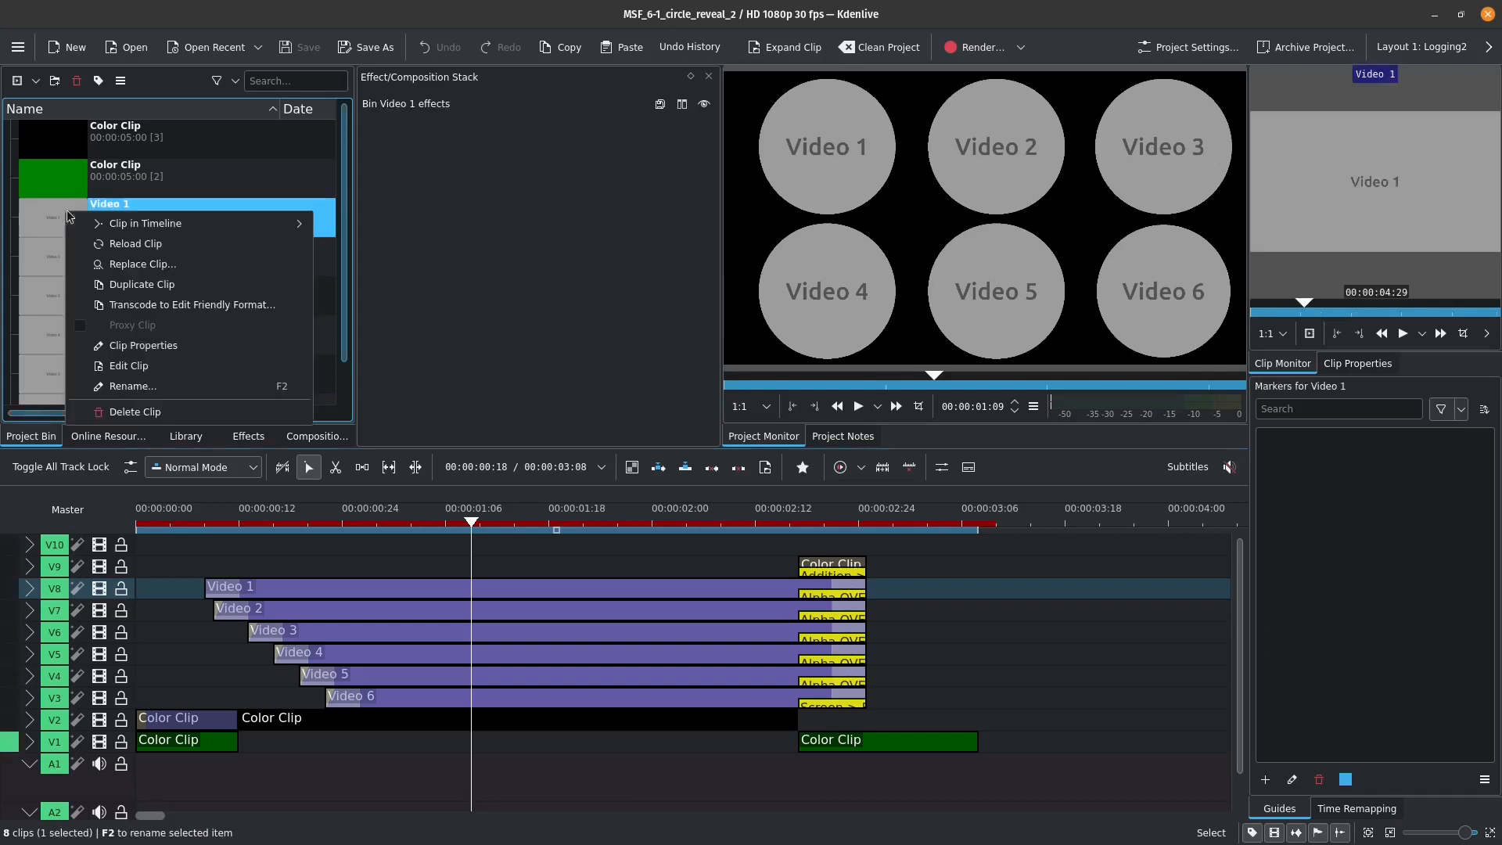
{"action": "left_click", "coordinate": [187, 266]}
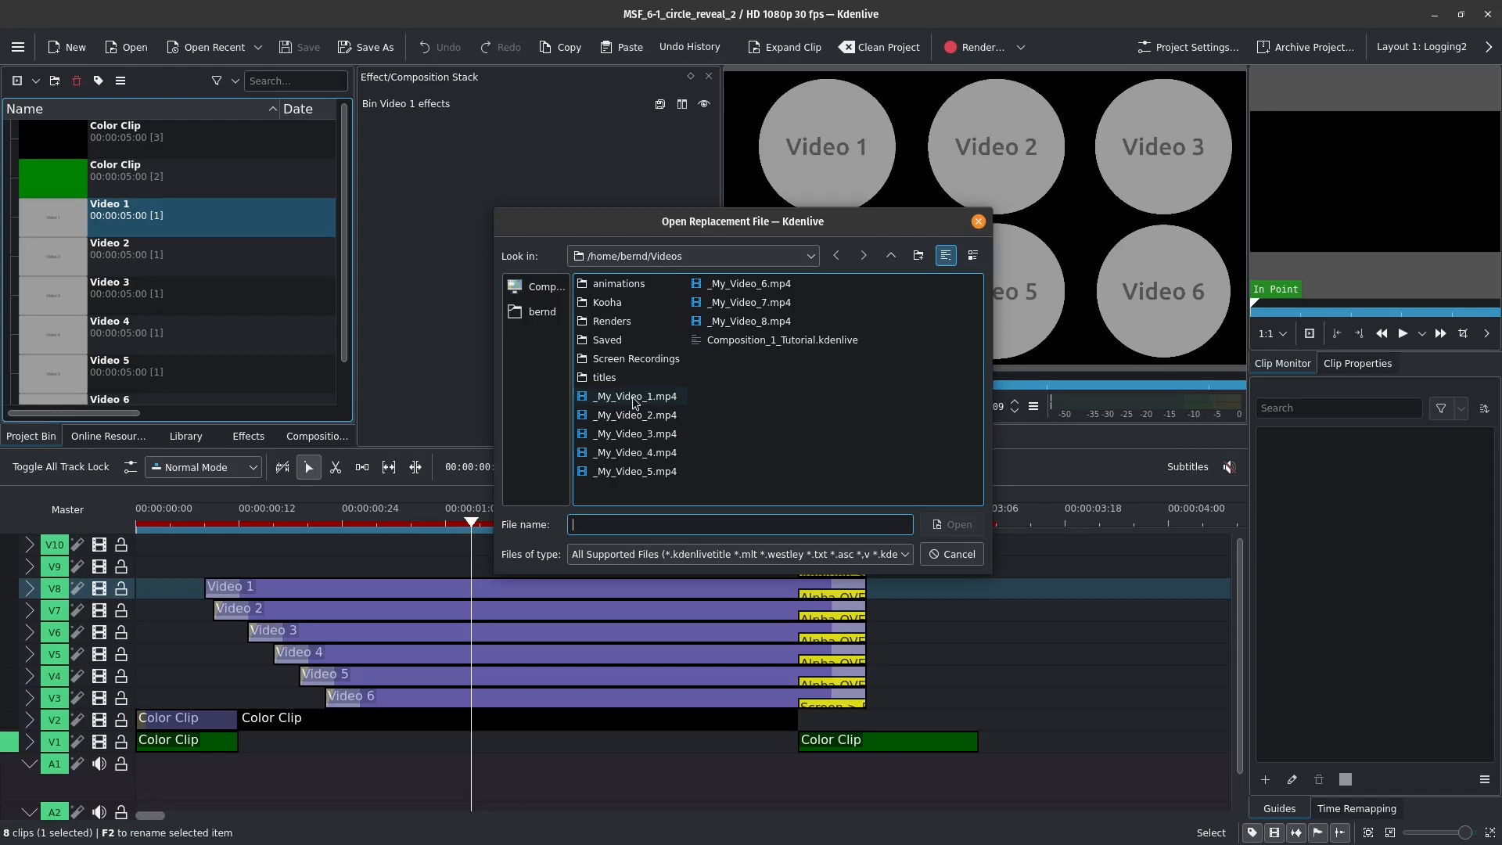
{"action": "double_click", "coordinate": [634, 397]}
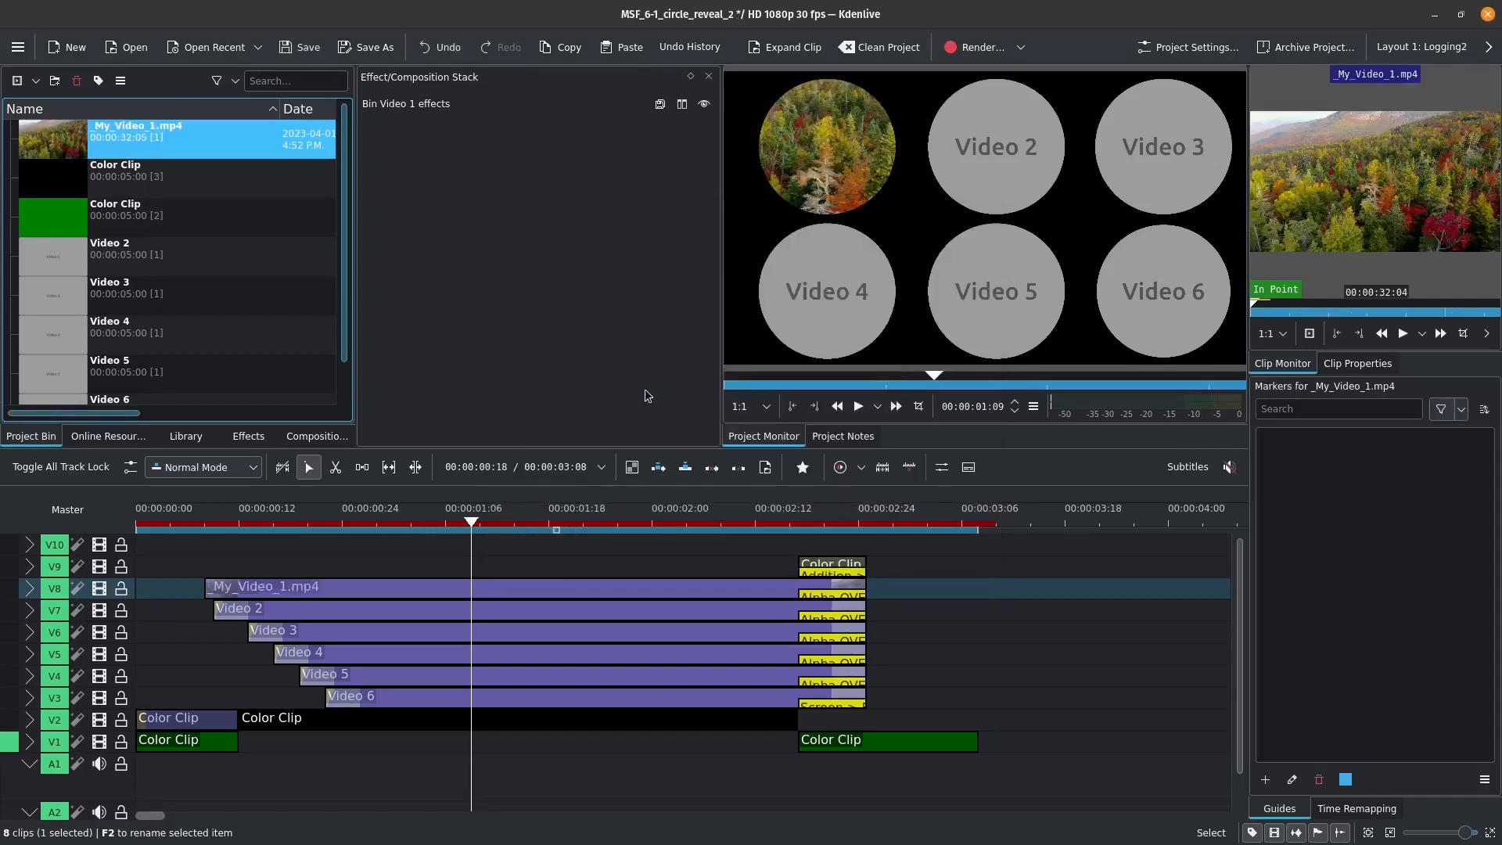
{"action": "right_click", "coordinate": [58, 259]}
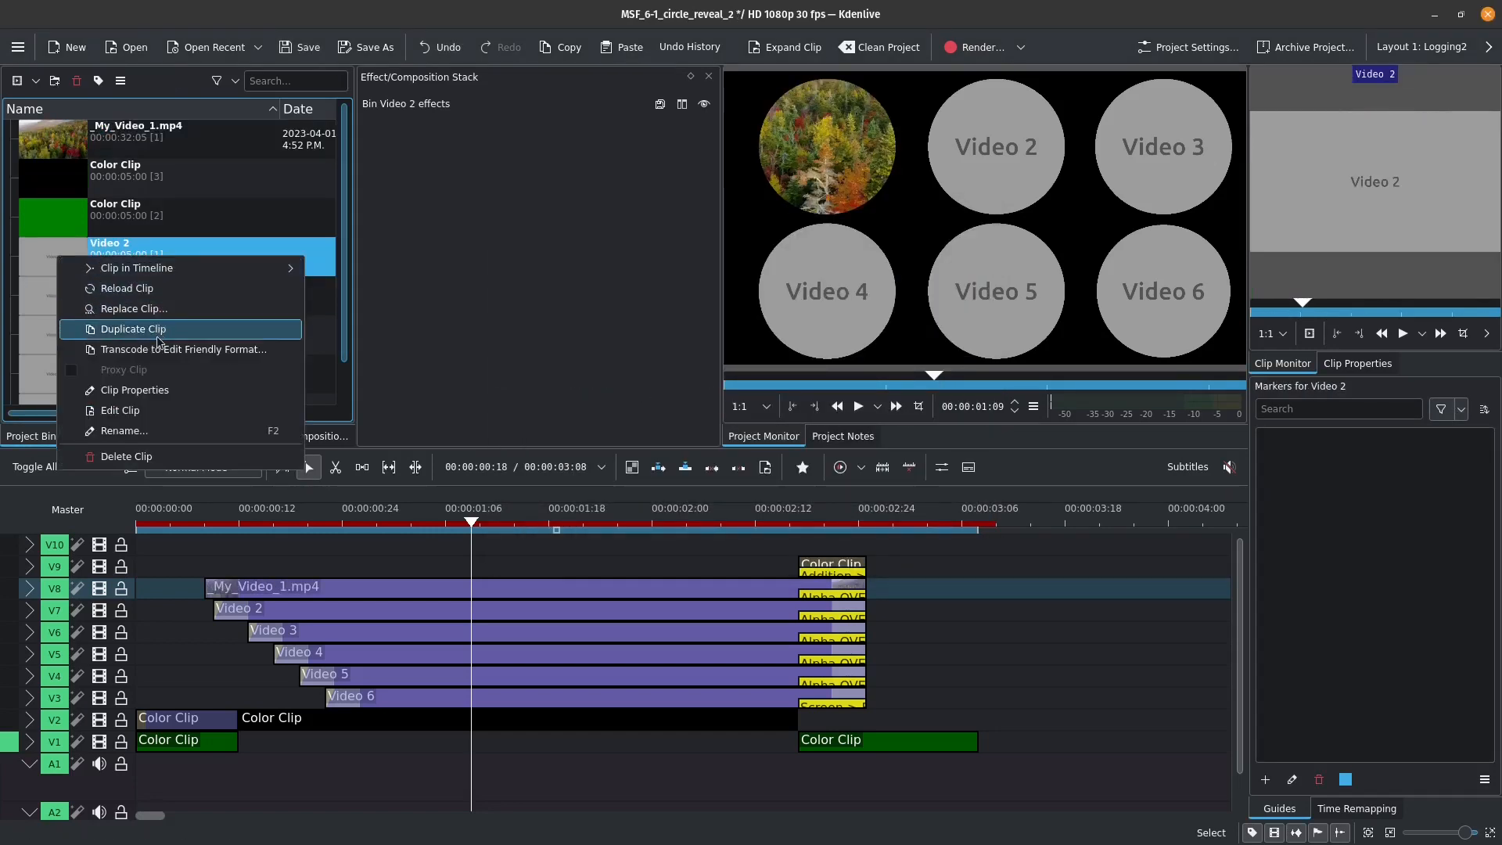
{"action": "left_click", "coordinate": [169, 310]}
{"action": "left_click", "coordinate": [635, 415]}
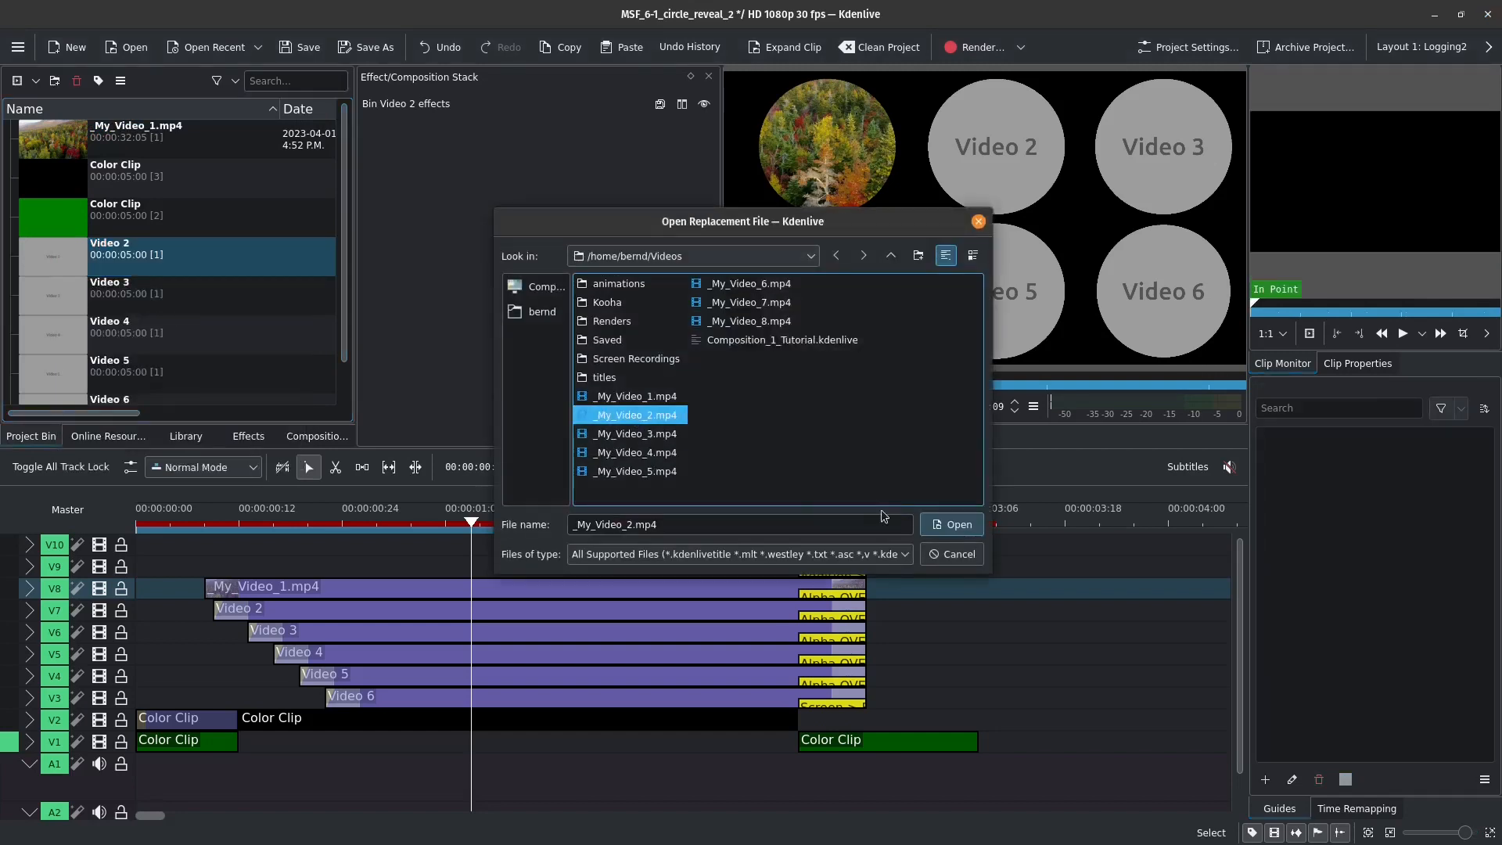
{"action": "left_click", "coordinate": [950, 527]}
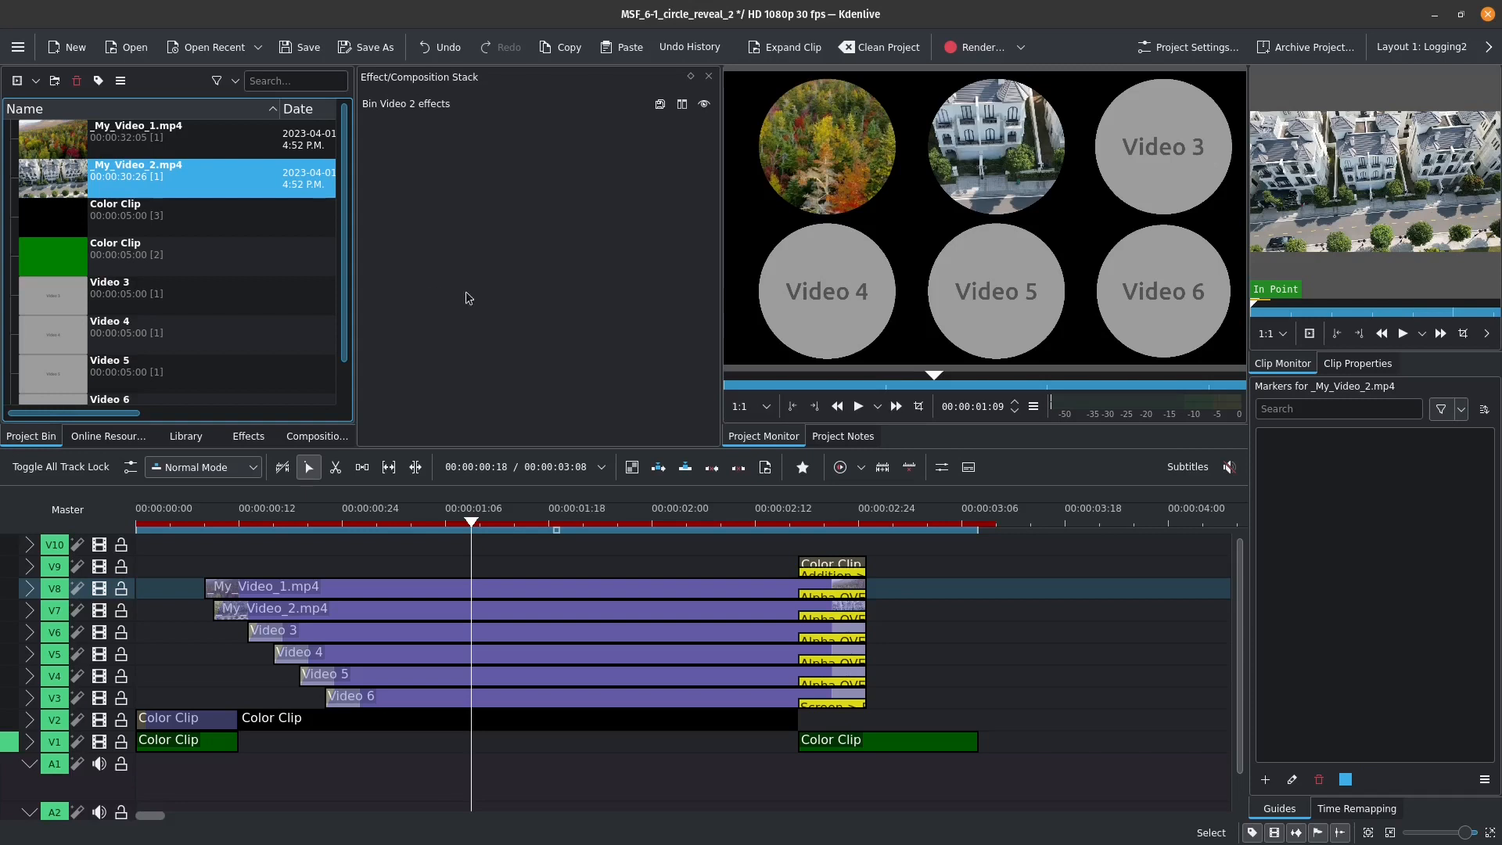
- Replace the Video 3 and Video 4 placeholder clips in the bin with _My_Video_3.mp4 and _My_Video_4.mp4
{"action": "right_click", "coordinate": [63, 301]}
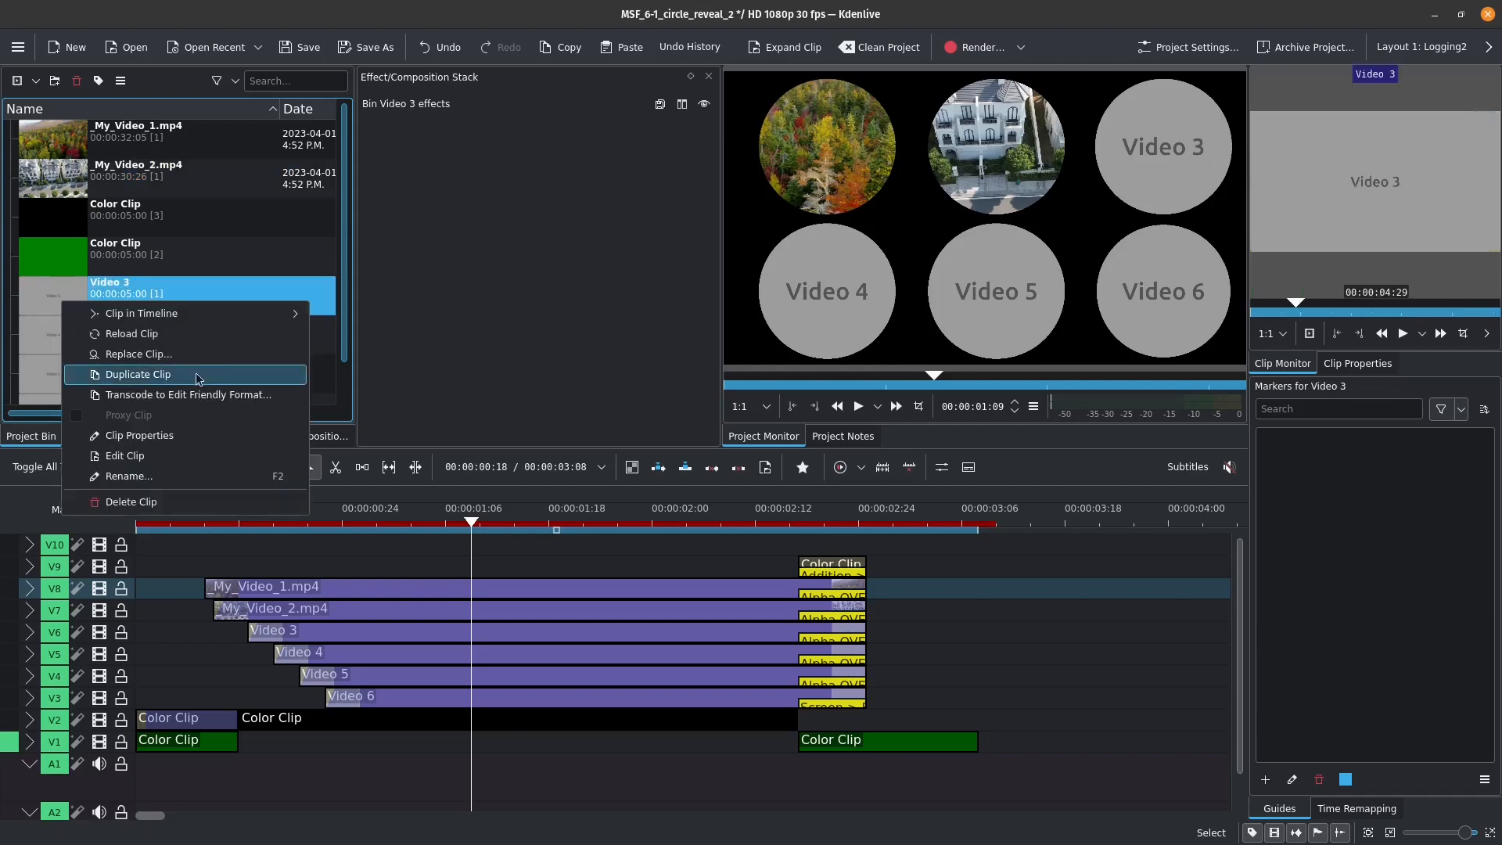
{"action": "left_click", "coordinate": [149, 354]}
{"action": "double_click", "coordinate": [630, 434]}
{"action": "right_click", "coordinate": [60, 329]}
{"action": "left_click", "coordinate": [129, 380]}
{"action": "double_click", "coordinate": [634, 453]}
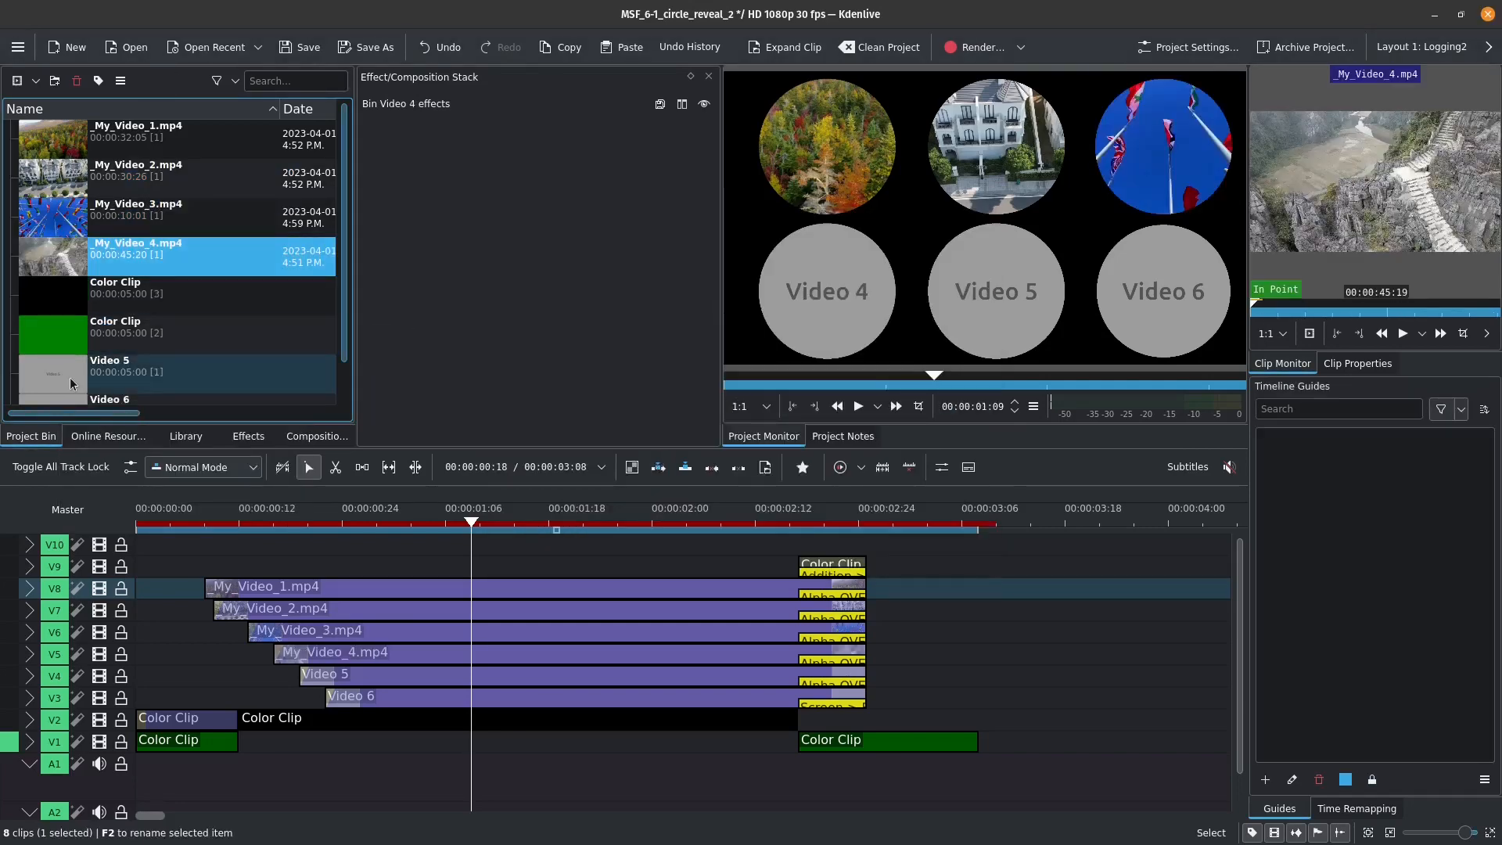
- Replace the Video 5 and Video 6 placeholder clips in the bin with _My_Video_5.mp4 and _My_Video_6.mp4
{"action": "right_click", "coordinate": [69, 381]}
{"action": "left_click", "coordinate": [145, 433]}
{"action": "double_click", "coordinate": [637, 472]}
{"action": "scroll", "coordinate": [188, 255], "scroll_direction": "down", "scroll_amount": 1}
{"action": "right_click", "coordinate": [52, 377]}
{"action": "left_click", "coordinate": [157, 430]}
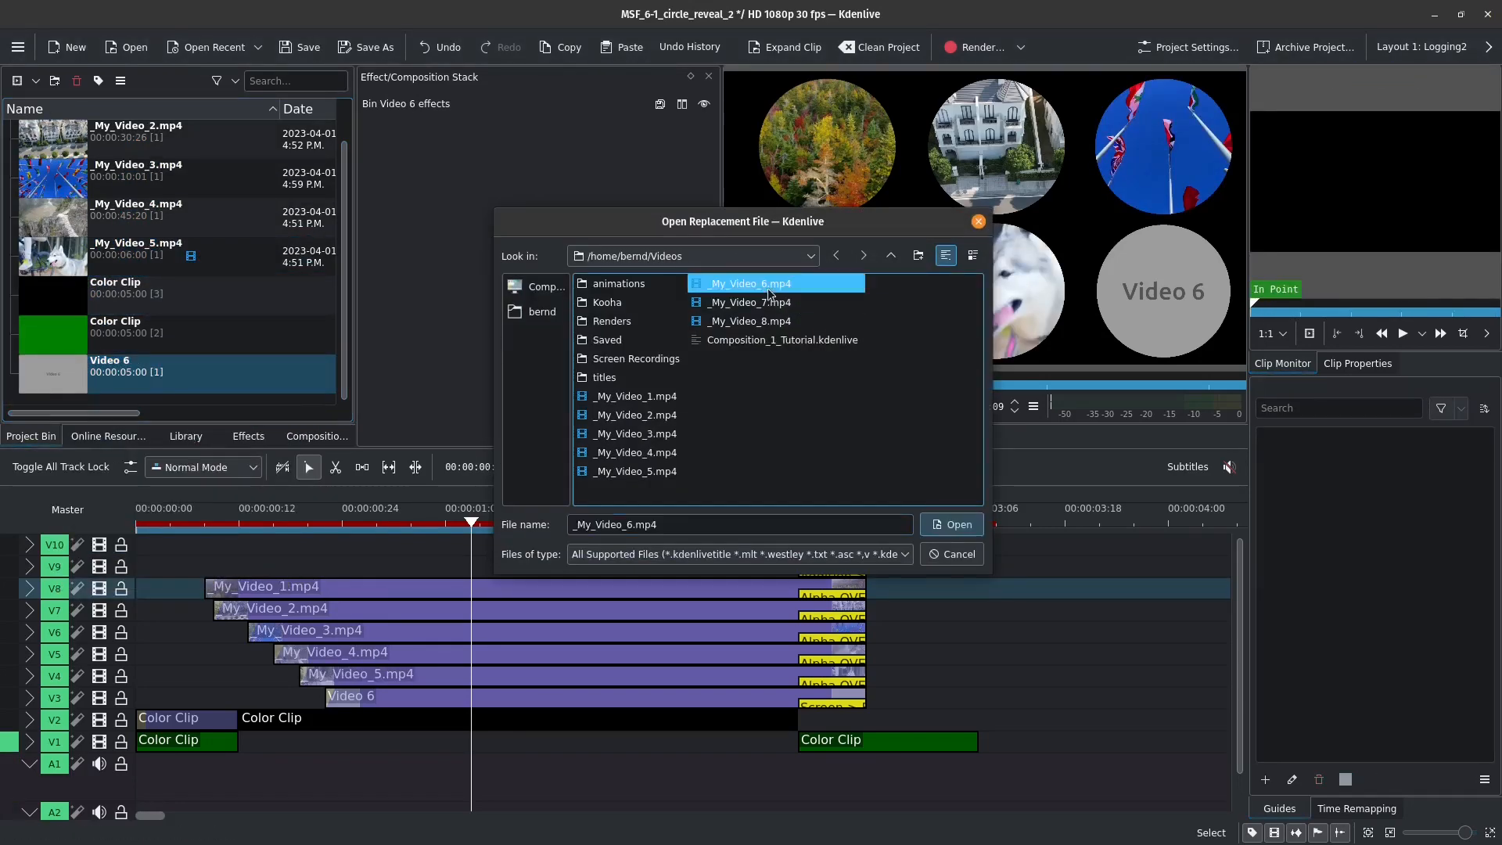
{"action": "double_click", "coordinate": [639, 489]}
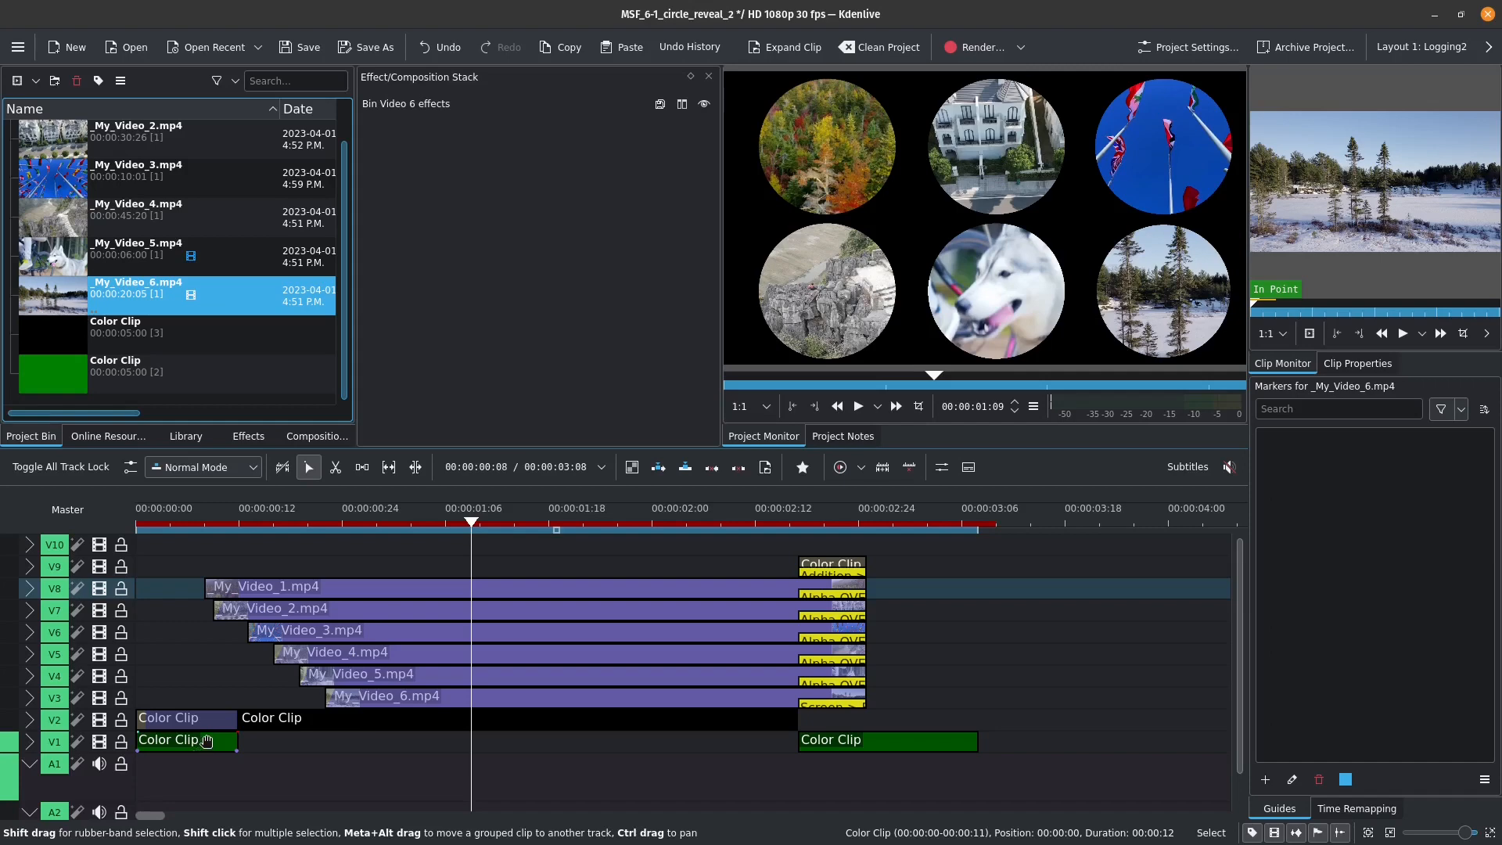
- Add the file _My_Video_7.mp4 from the Videos folder to the project bin
{"action": "left_click", "coordinate": [36, 81]}
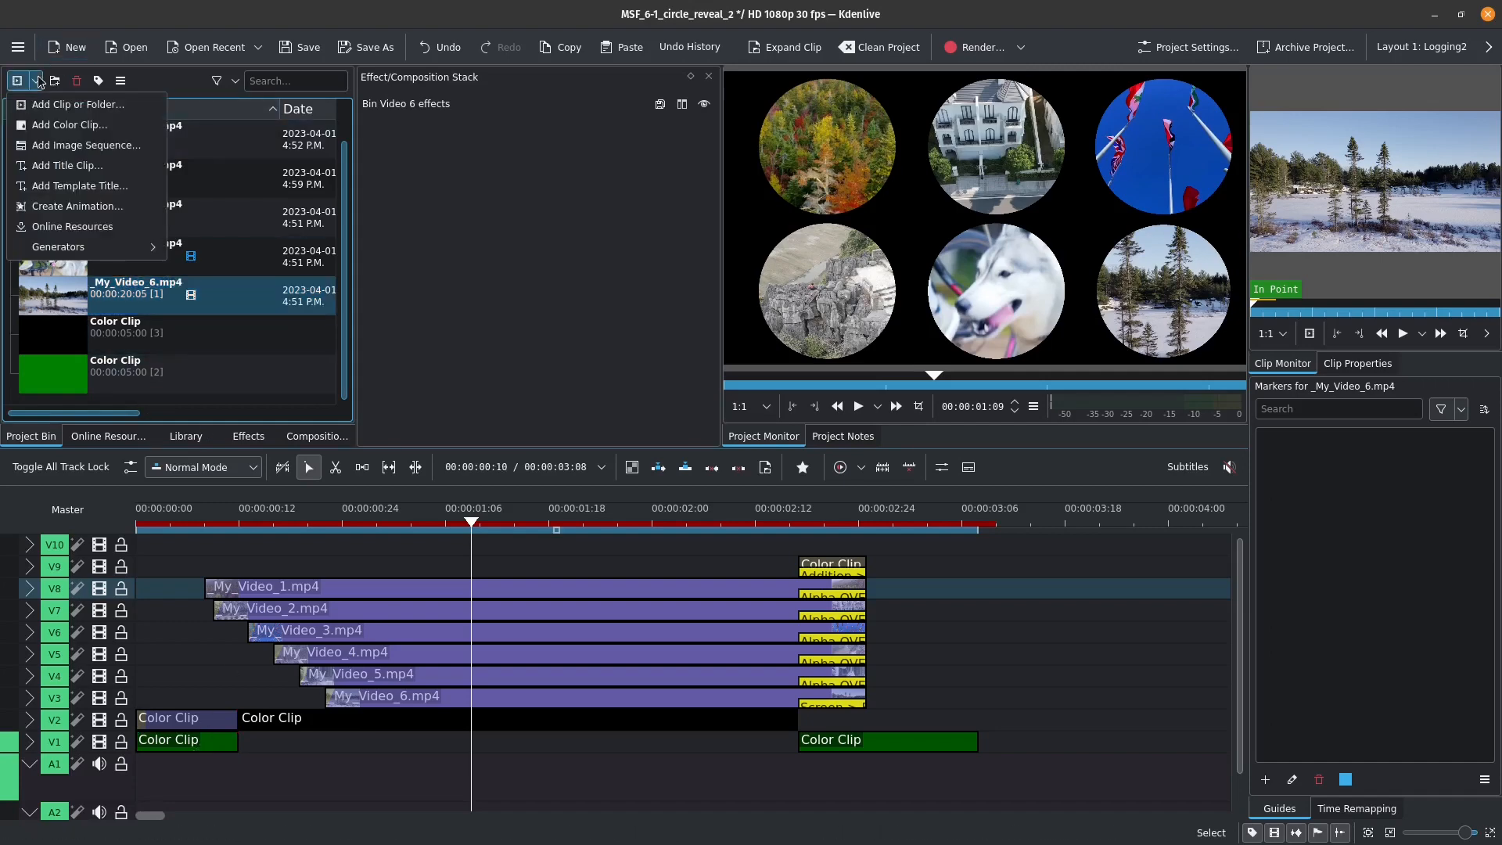
{"action": "left_click", "coordinate": [91, 110]}
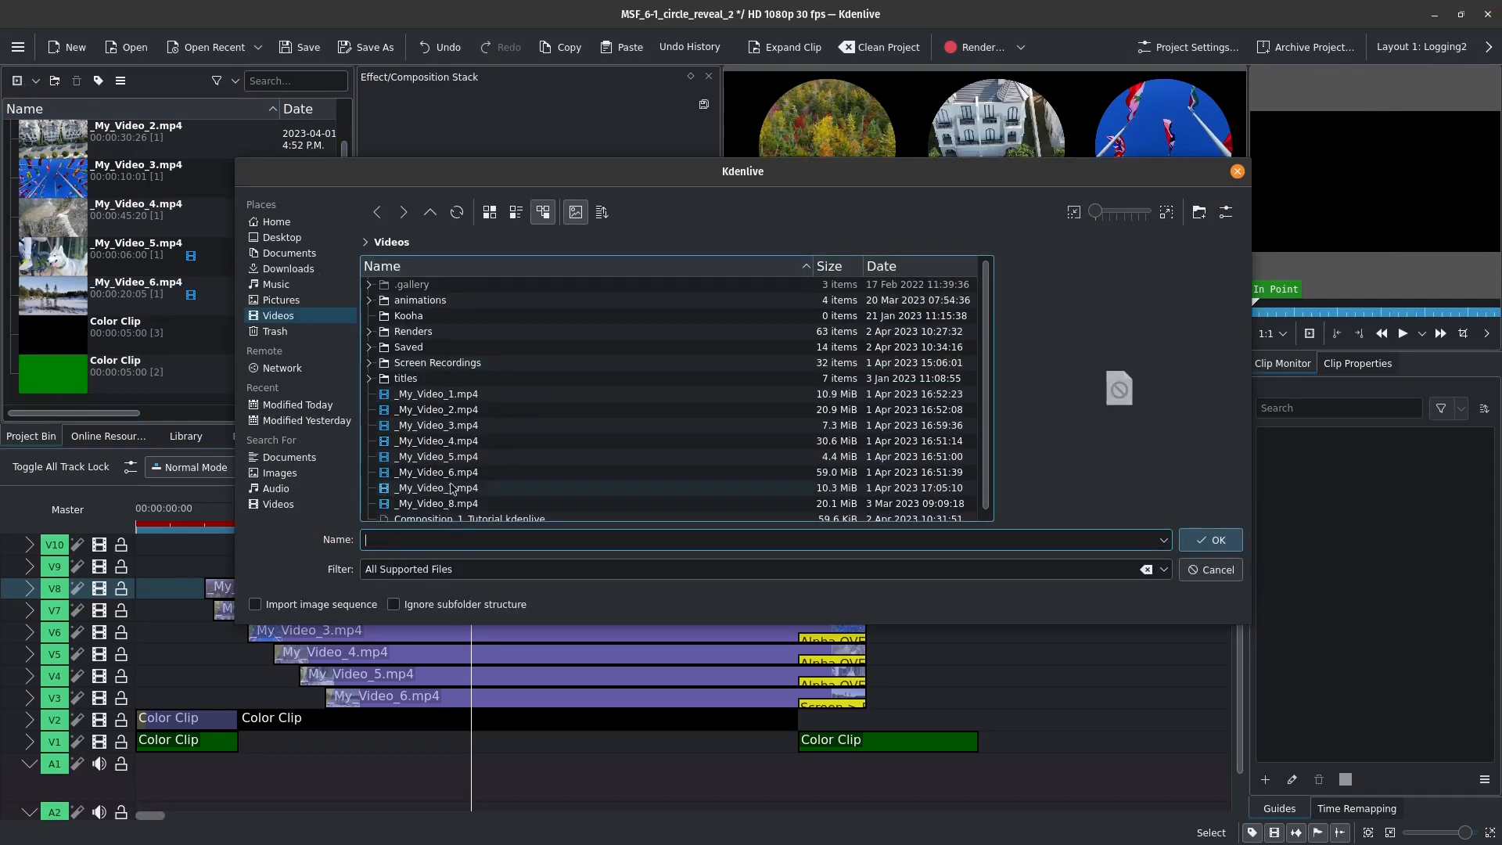
{"action": "left_click", "coordinate": [455, 490]}
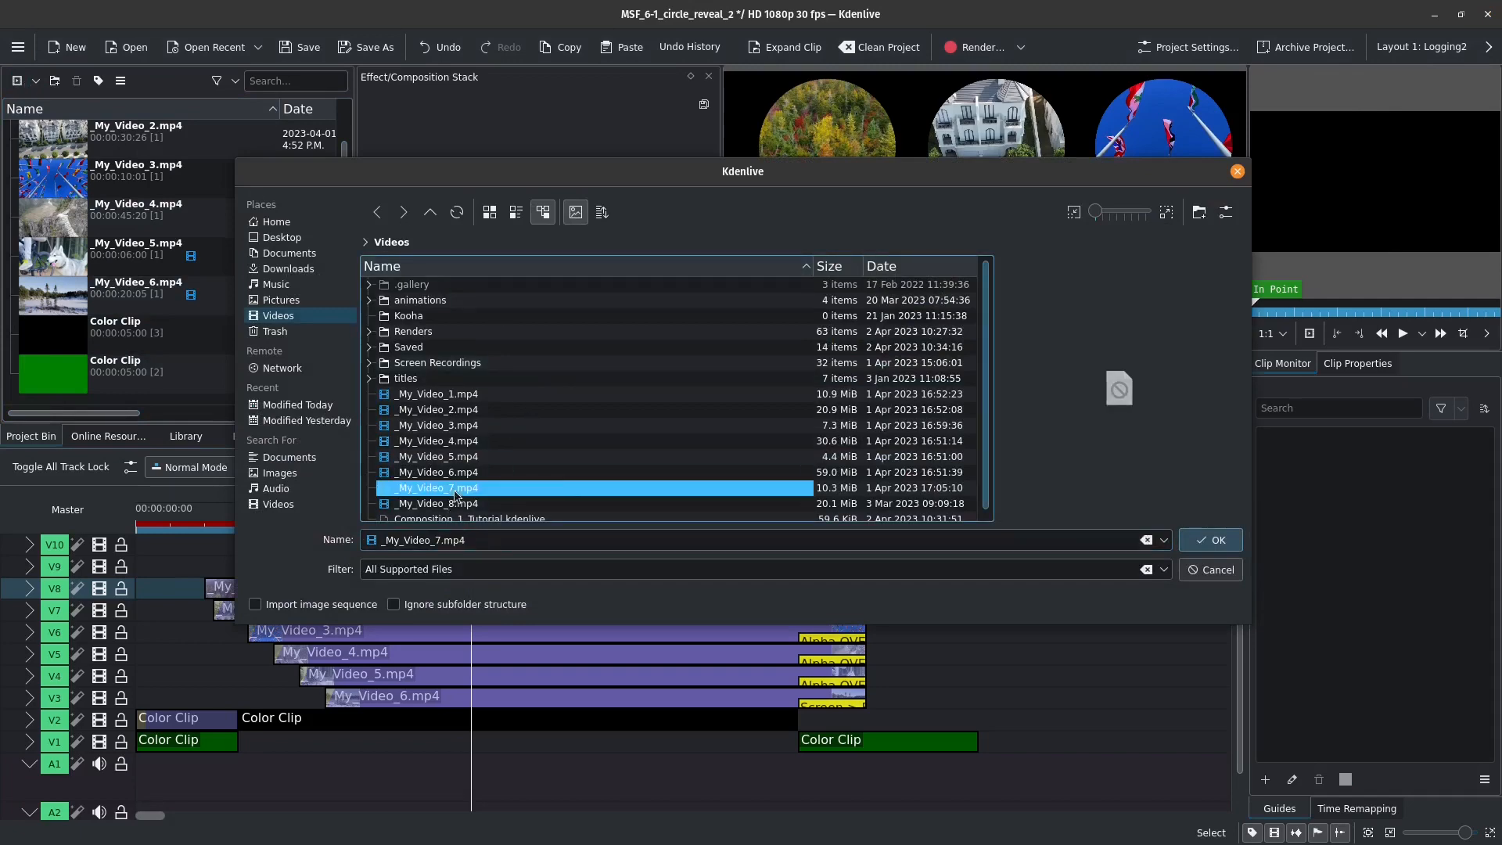
{"action": "left_click", "coordinate": [1210, 541]}
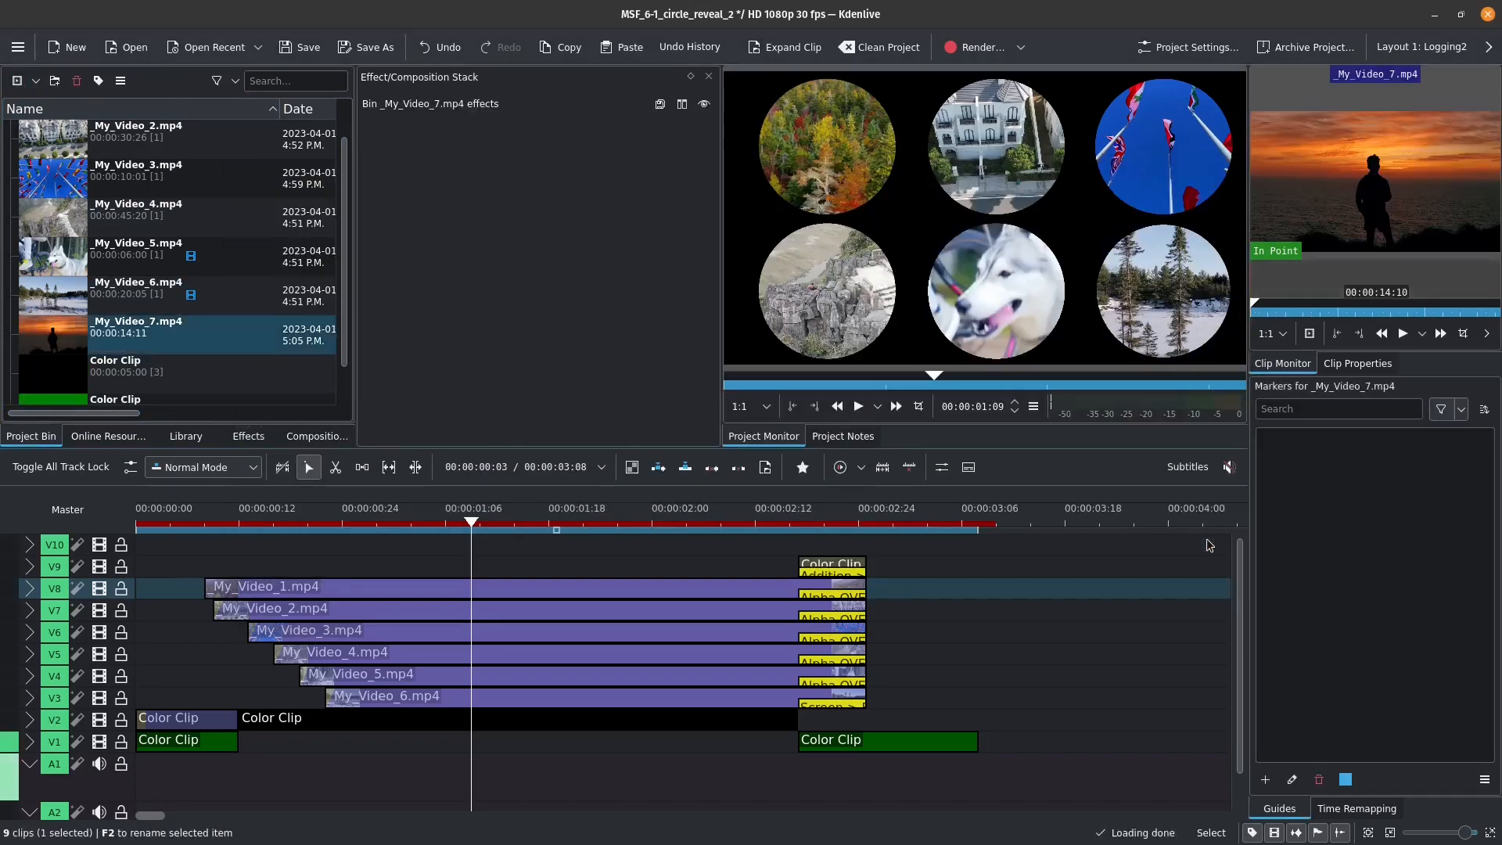
- Delete both green color clips on track V1 and place only the video of _My_Video_7.mp4 there from the timeline start
{"action": "left_click", "coordinate": [213, 745]}
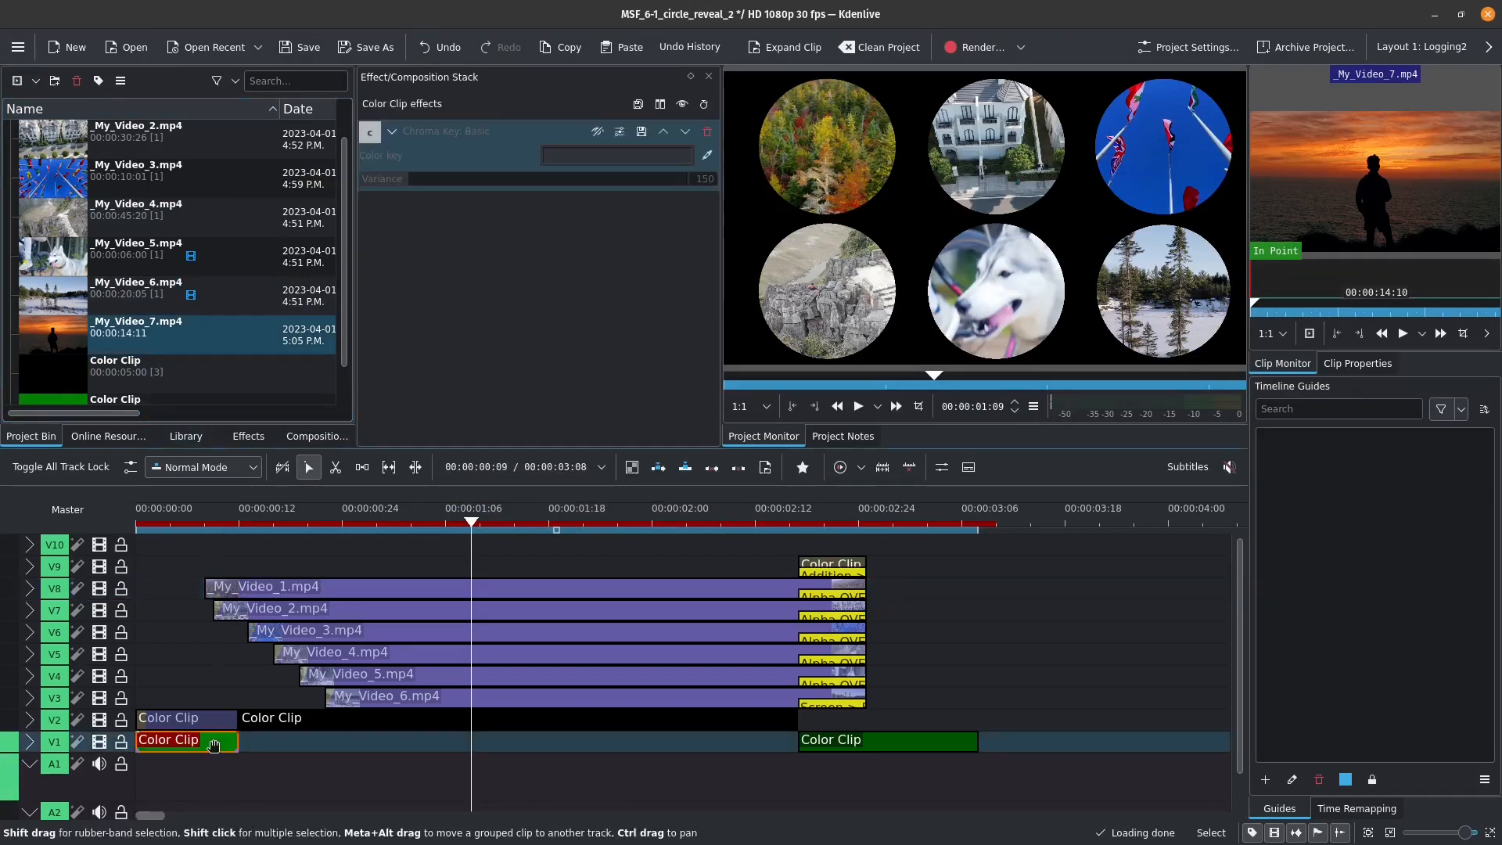
{"action": "left_click", "coordinate": [916, 735], "text": "shift"}
{"action": "key", "text": "Delete"}
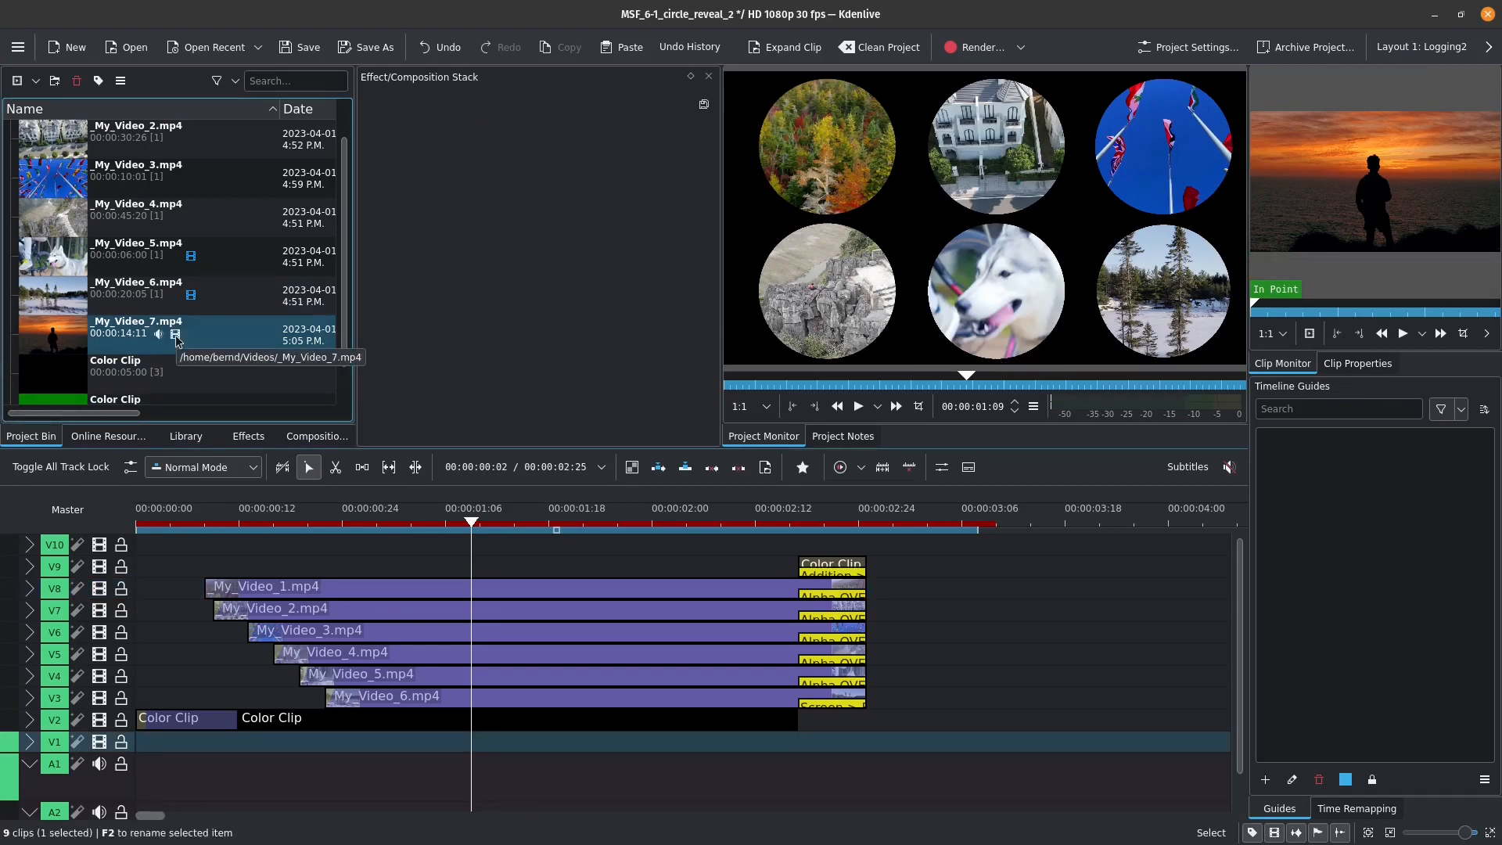
{"action": "left_click_drag", "start_coordinate": [176, 338], "coordinate": [138, 741]}
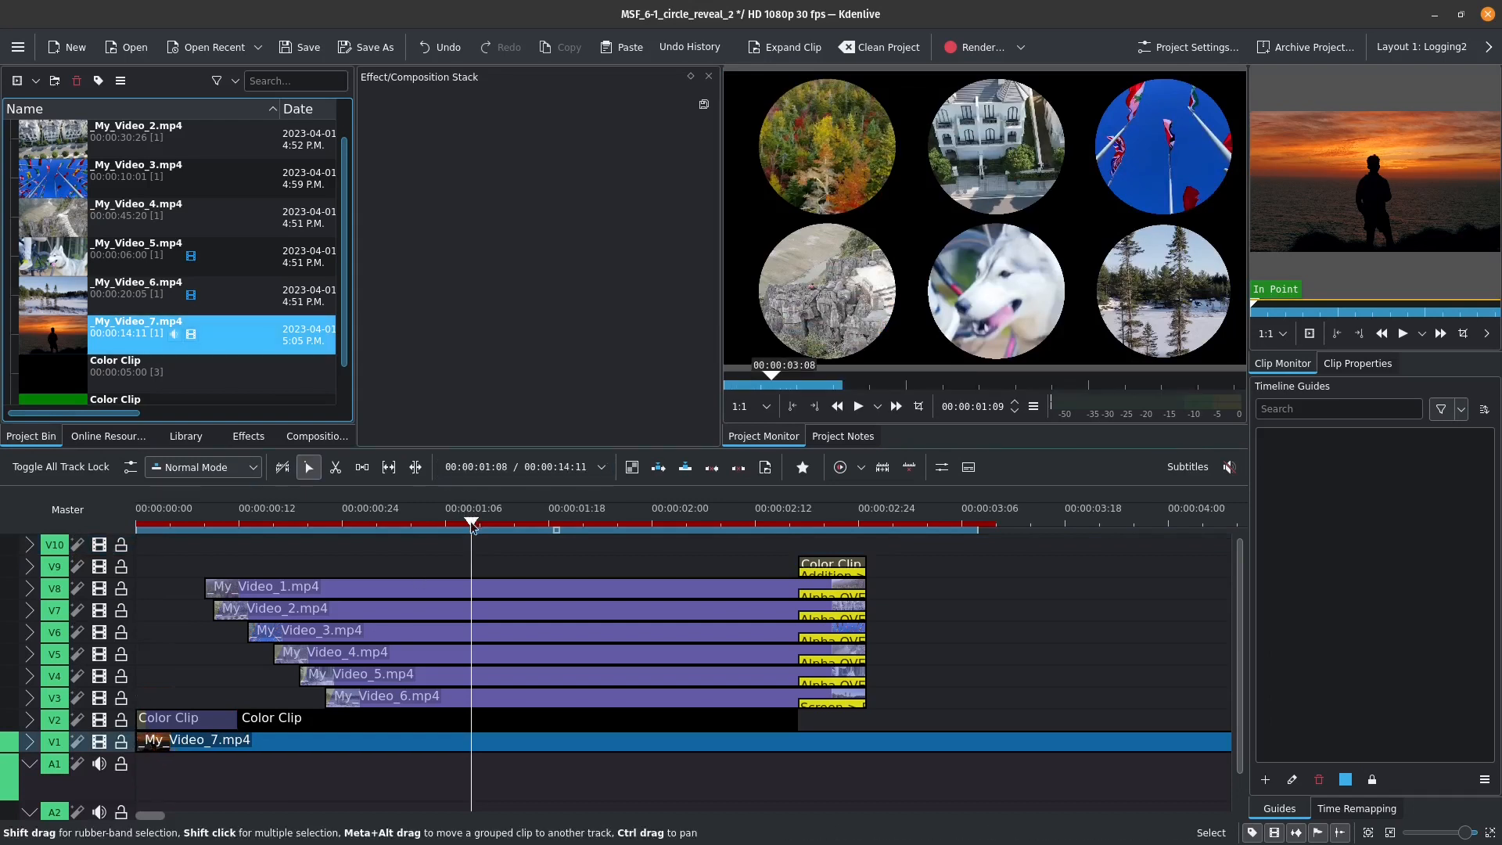
- Preview the circle reveal over the background video from the timeline start to 00:00:02:27
{"action": "left_click_drag", "start_coordinate": [472, 523], "coordinate": [36, 561]}
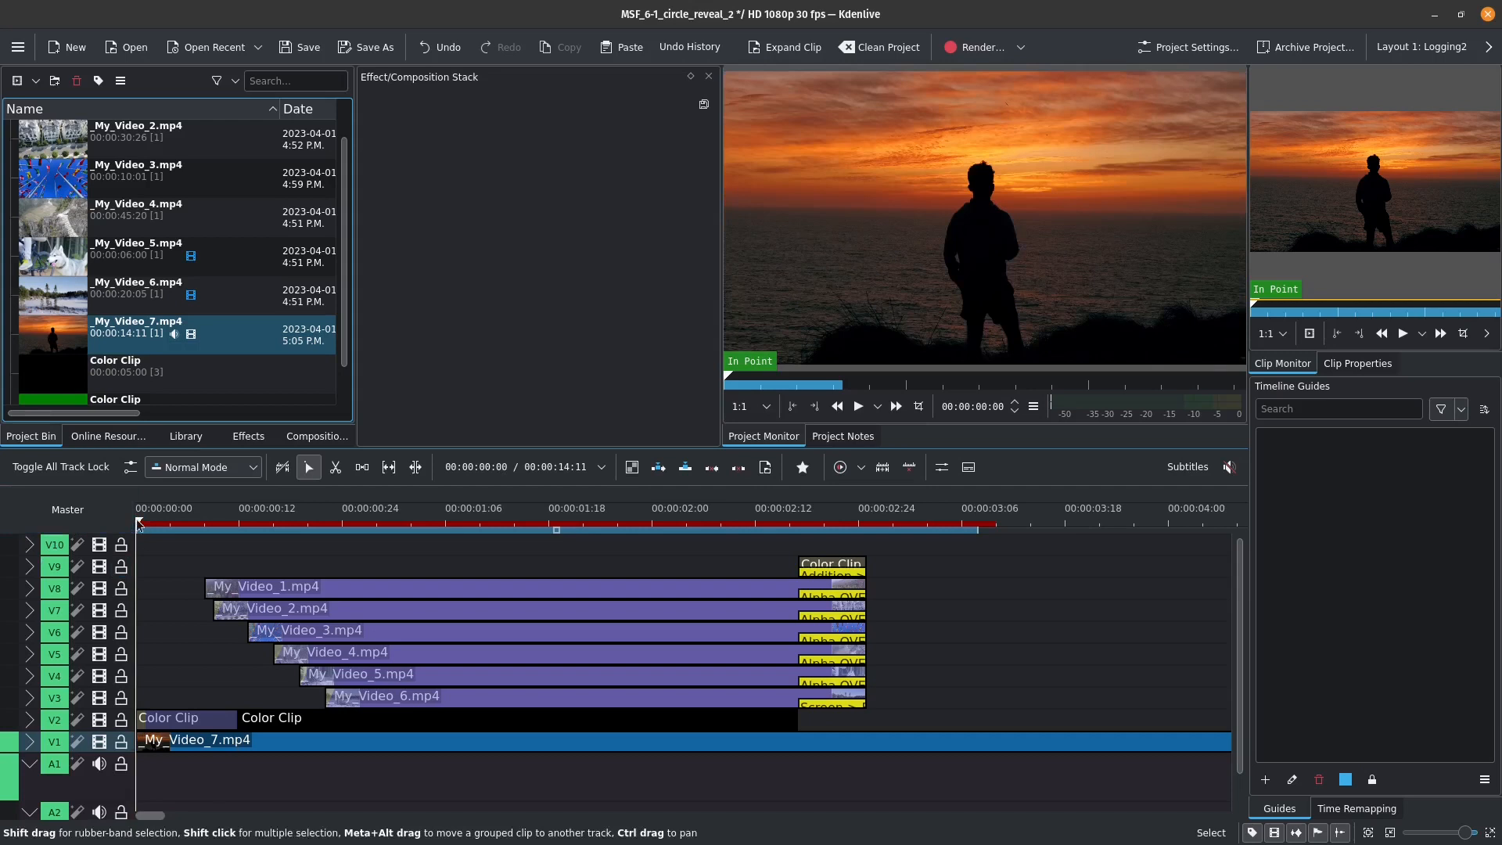
{"action": "left_click_drag", "start_coordinate": [142, 523], "coordinate": [888, 580]}
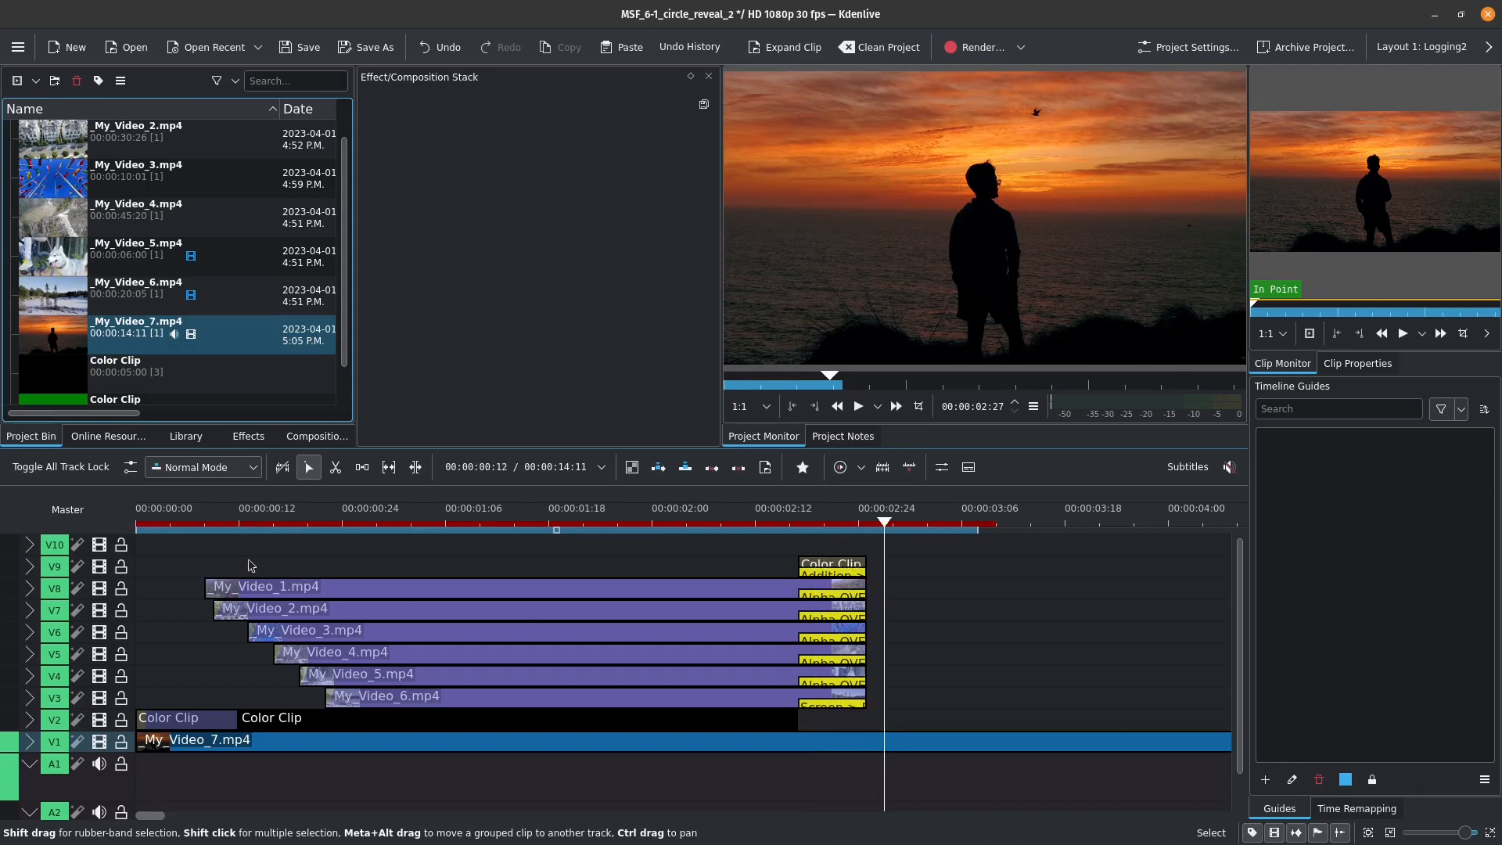
- At 00:00:00:18, set the size in the first Transform effect of the _My_Video_1.mp4 timeline clip to about 103.23%
{"action": "left_click", "coordinate": [291, 514]}
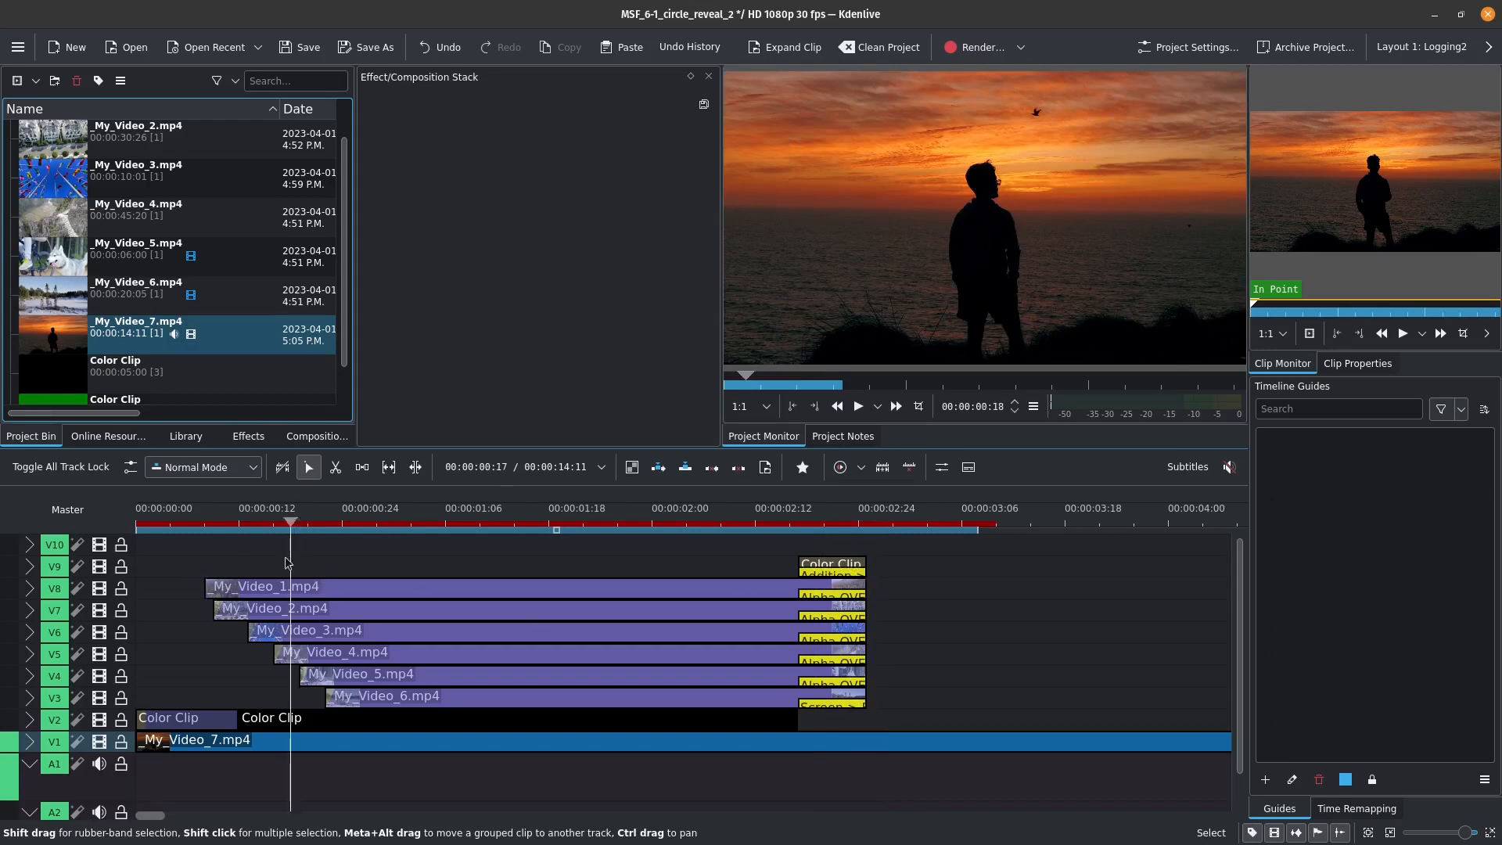
{"action": "left_click", "coordinate": [278, 586]}
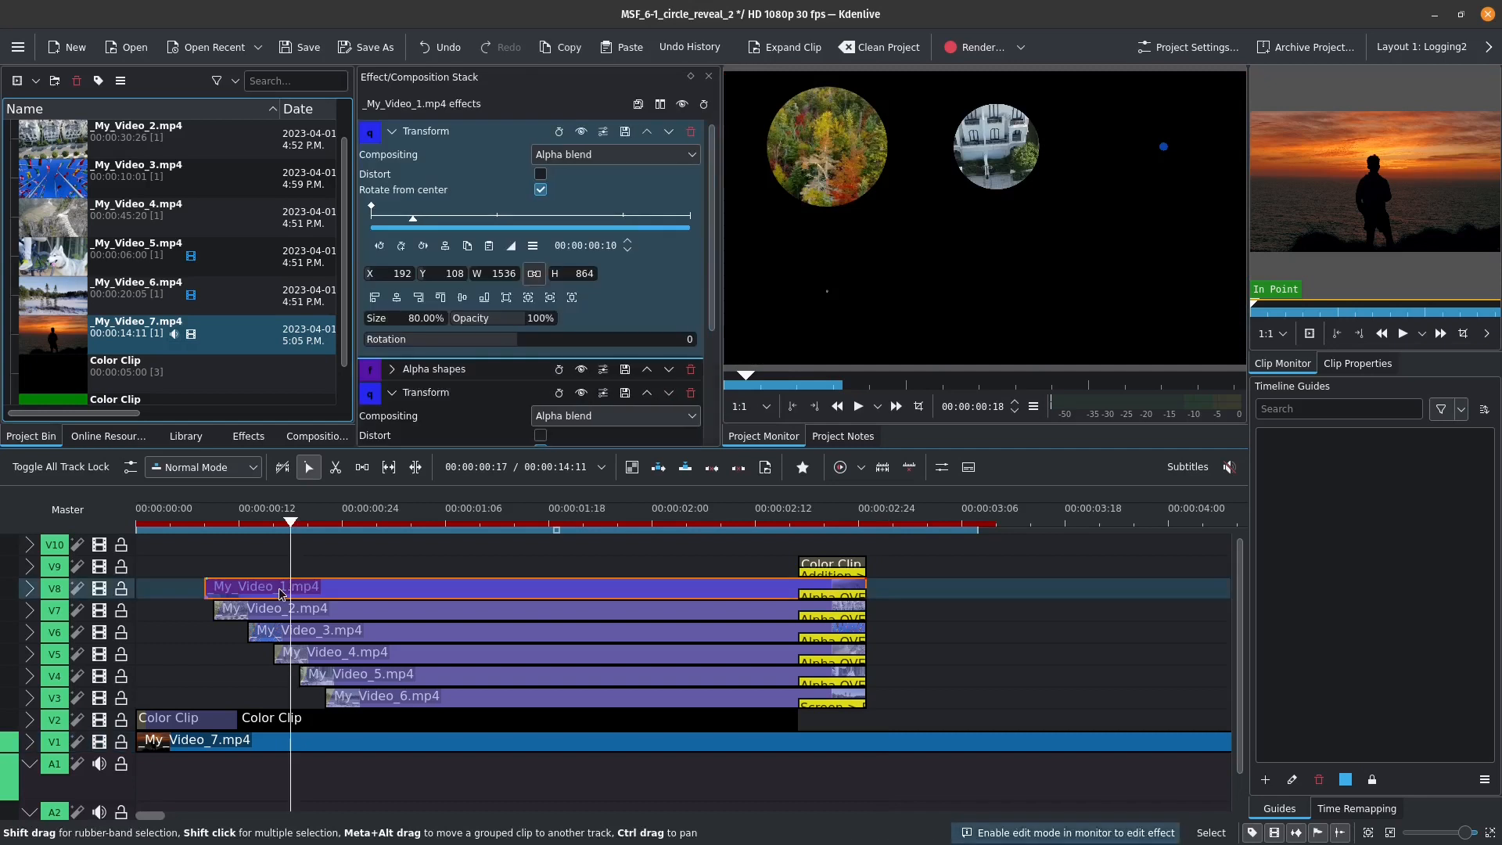
{"action": "left_click", "coordinate": [391, 131]}
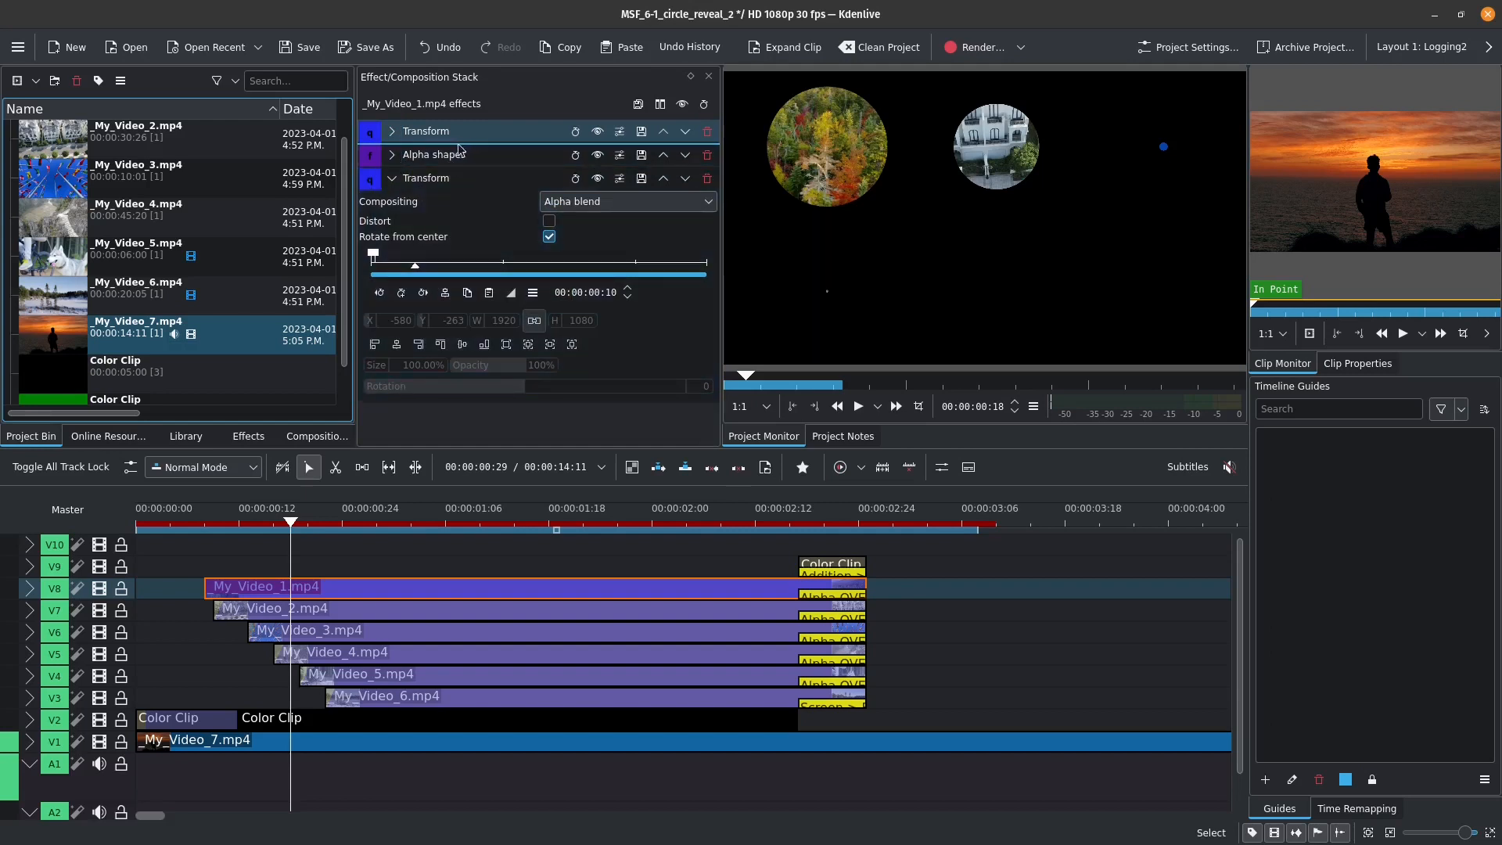
{"action": "left_click", "coordinate": [392, 156]}
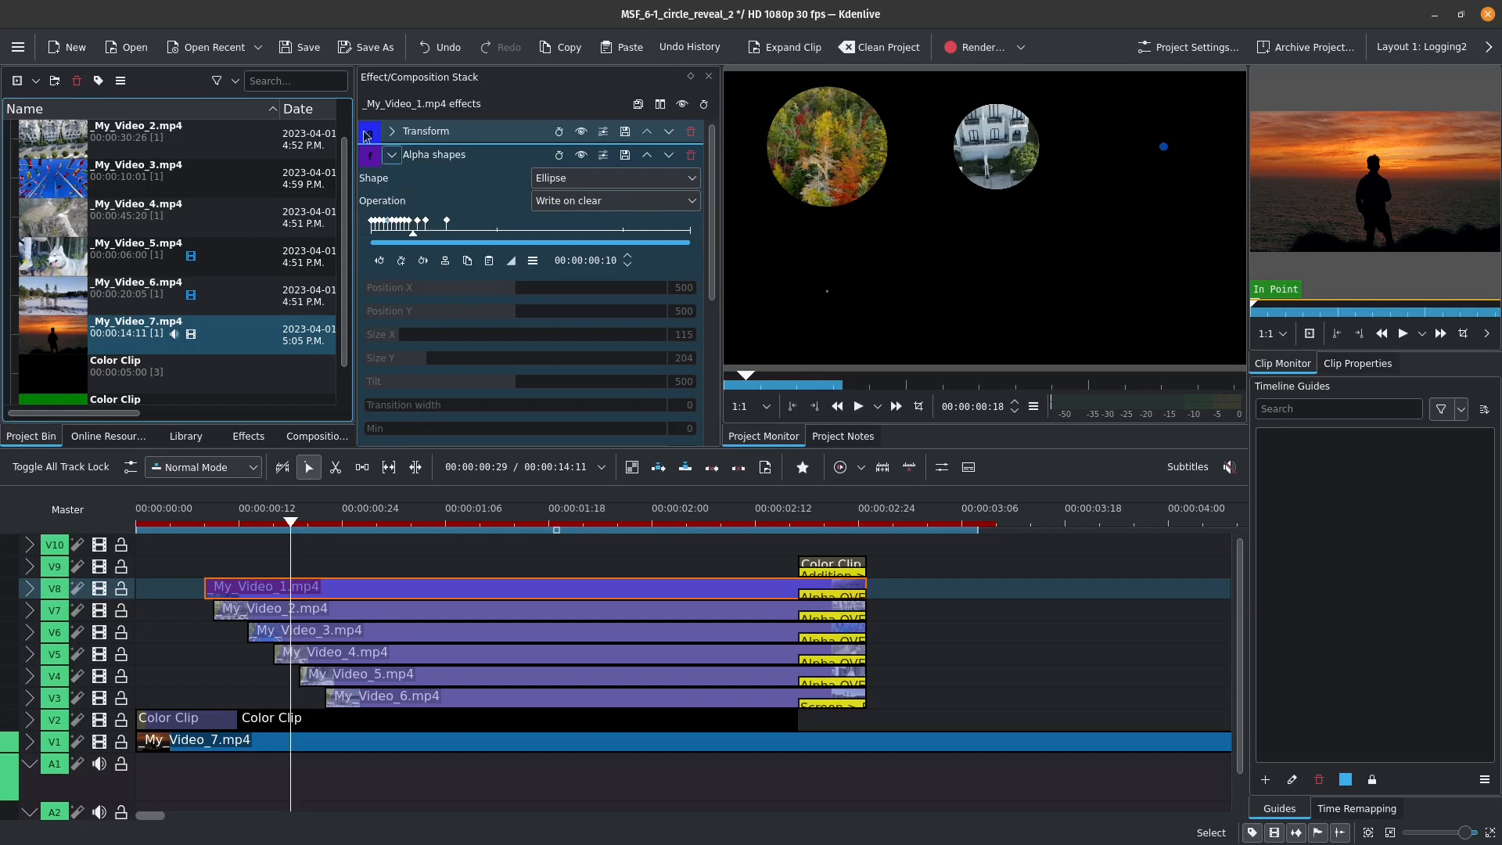
{"action": "left_click", "coordinate": [392, 131]}
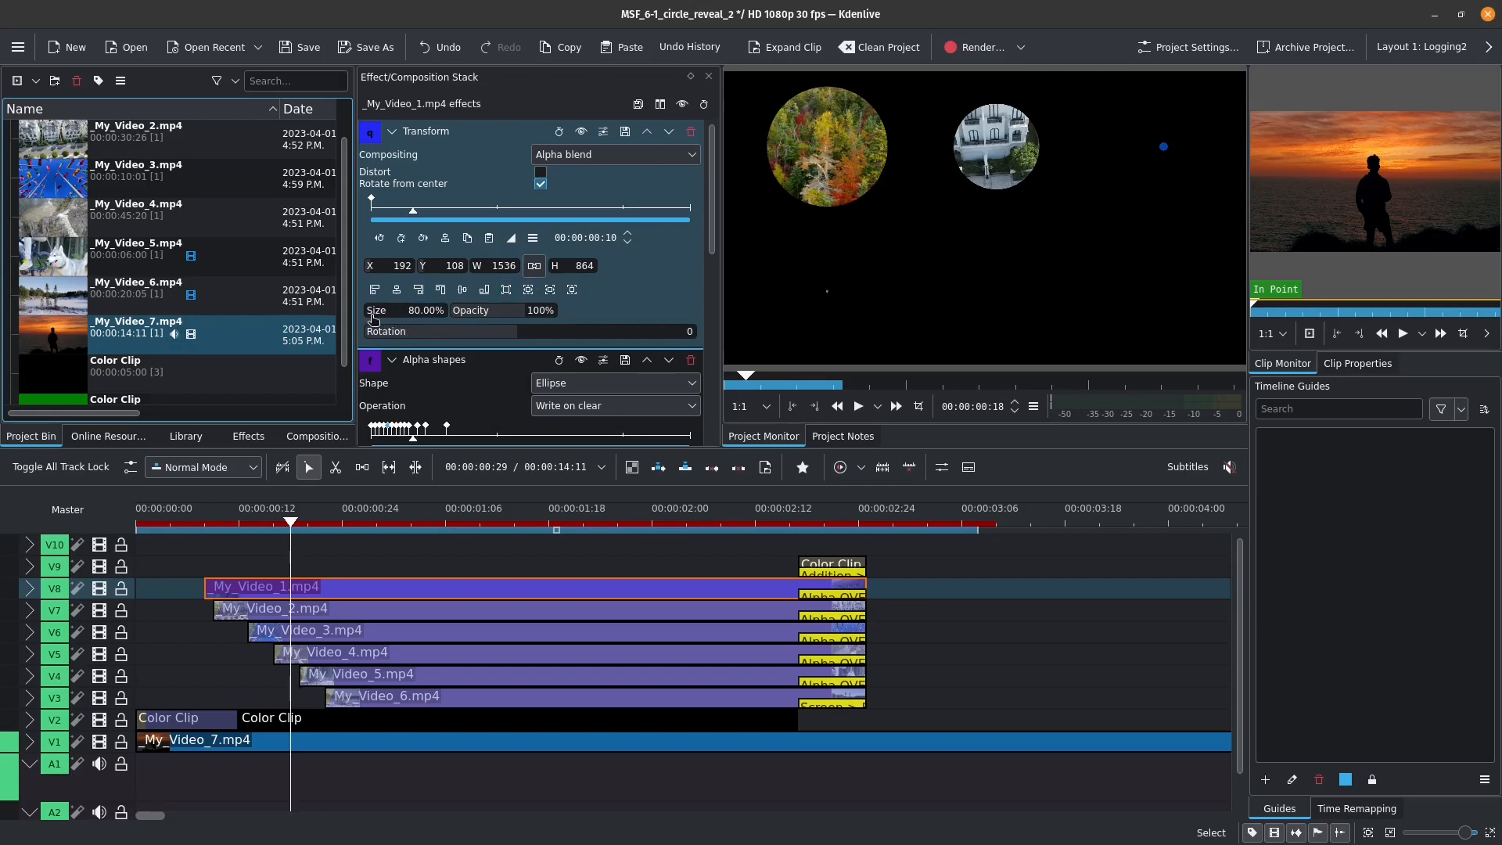
{"action": "left_click_drag", "start_coordinate": [368, 316], "coordinate": [367, 314]}
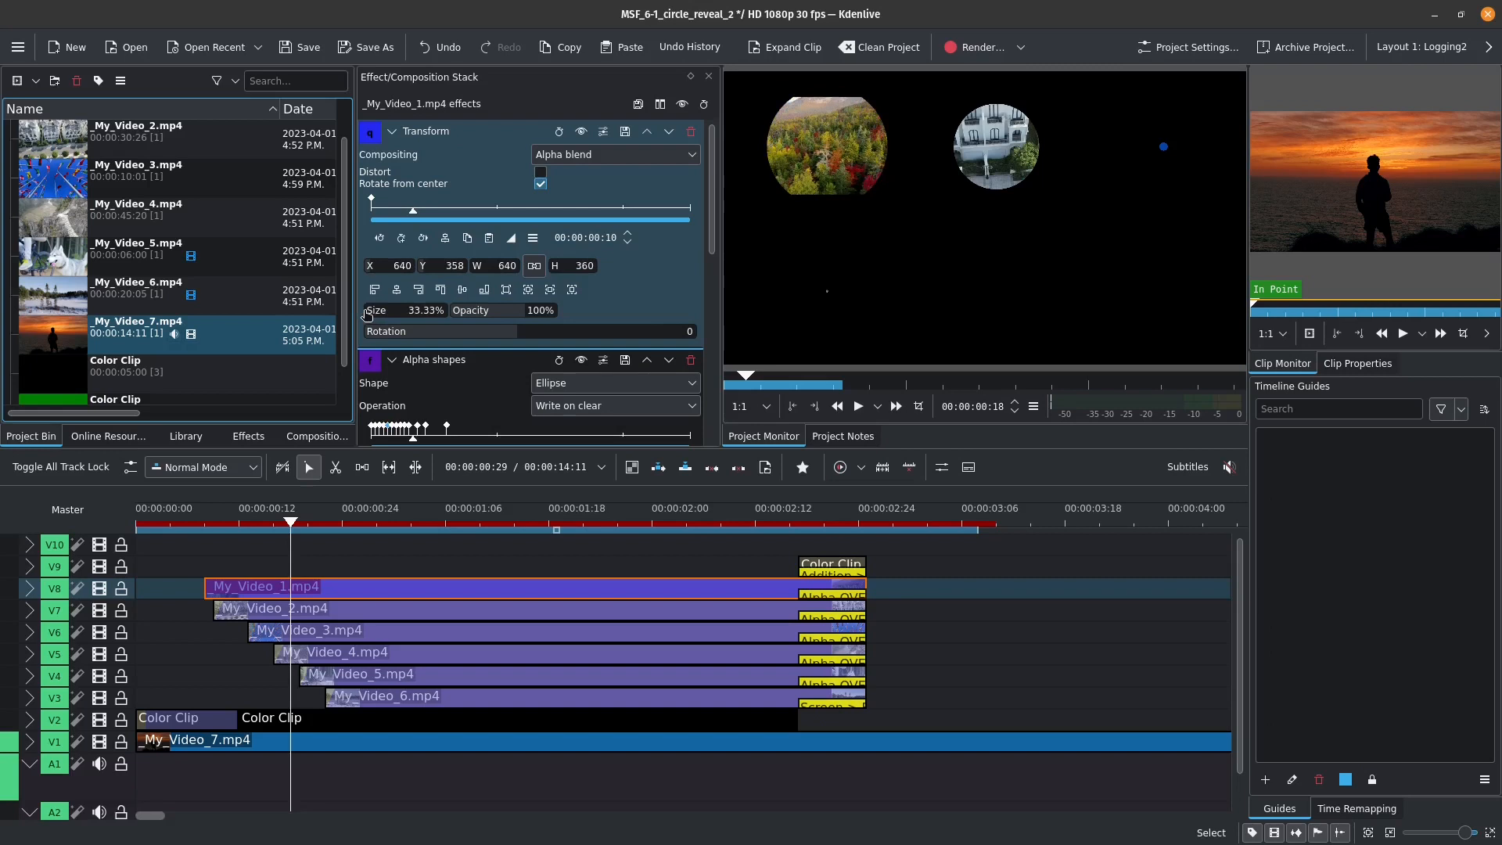
{"action": "left_click_drag", "start_coordinate": [367, 314], "coordinate": [371, 315]}
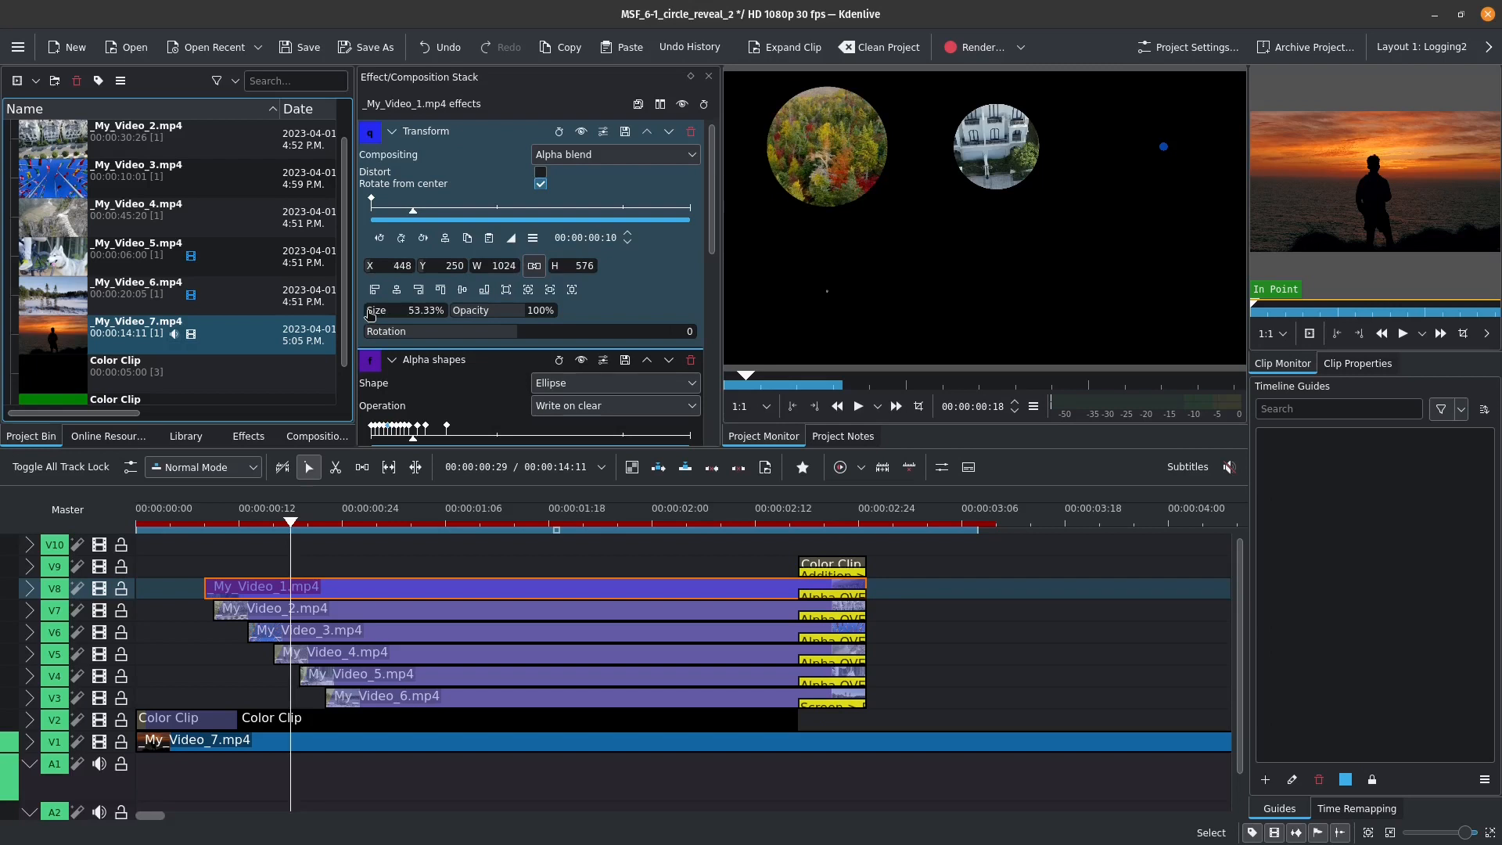
{"action": "left_click_drag", "start_coordinate": [371, 314], "coordinate": [377, 312]}
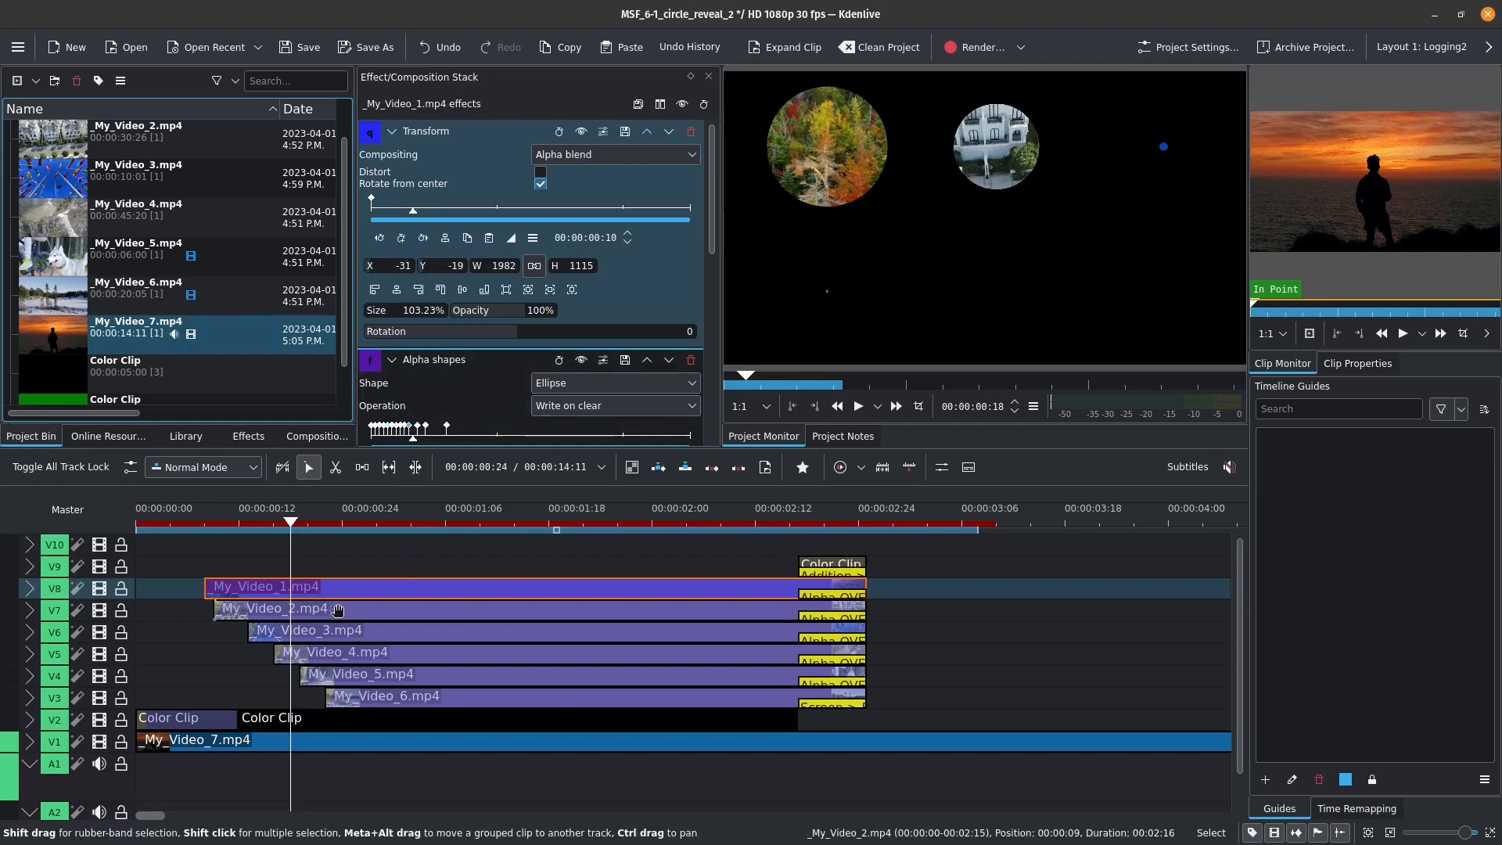
- Expand the first Transform effect of the _My_Video_5.mp4 timeline clip and scrub back to its frame 00:00:00:01
{"action": "left_click", "coordinate": [420, 658]}
{"action": "left_click", "coordinate": [439, 677]}
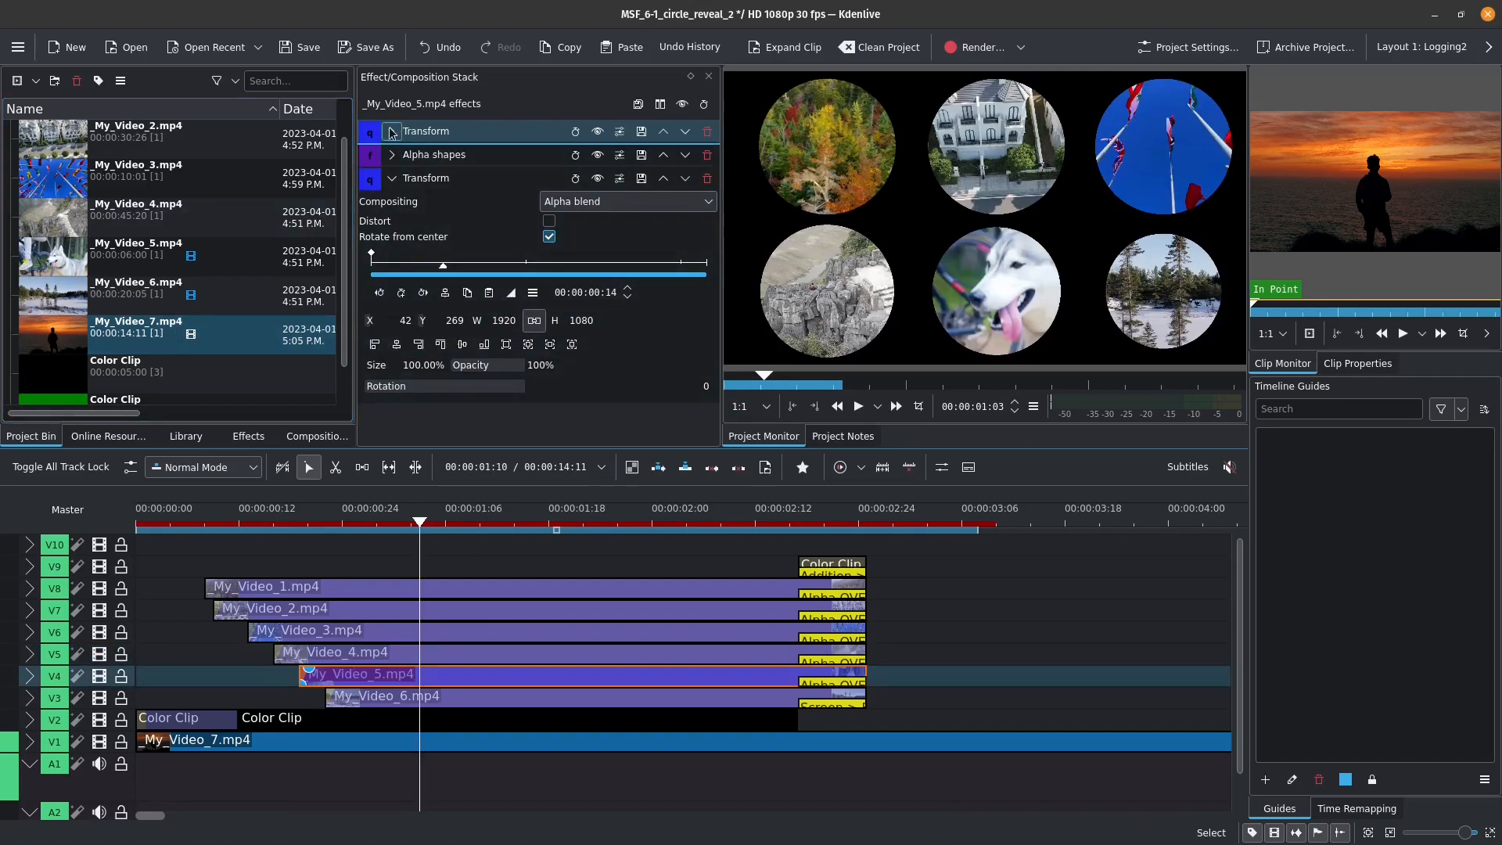
{"action": "left_click", "coordinate": [392, 132]}
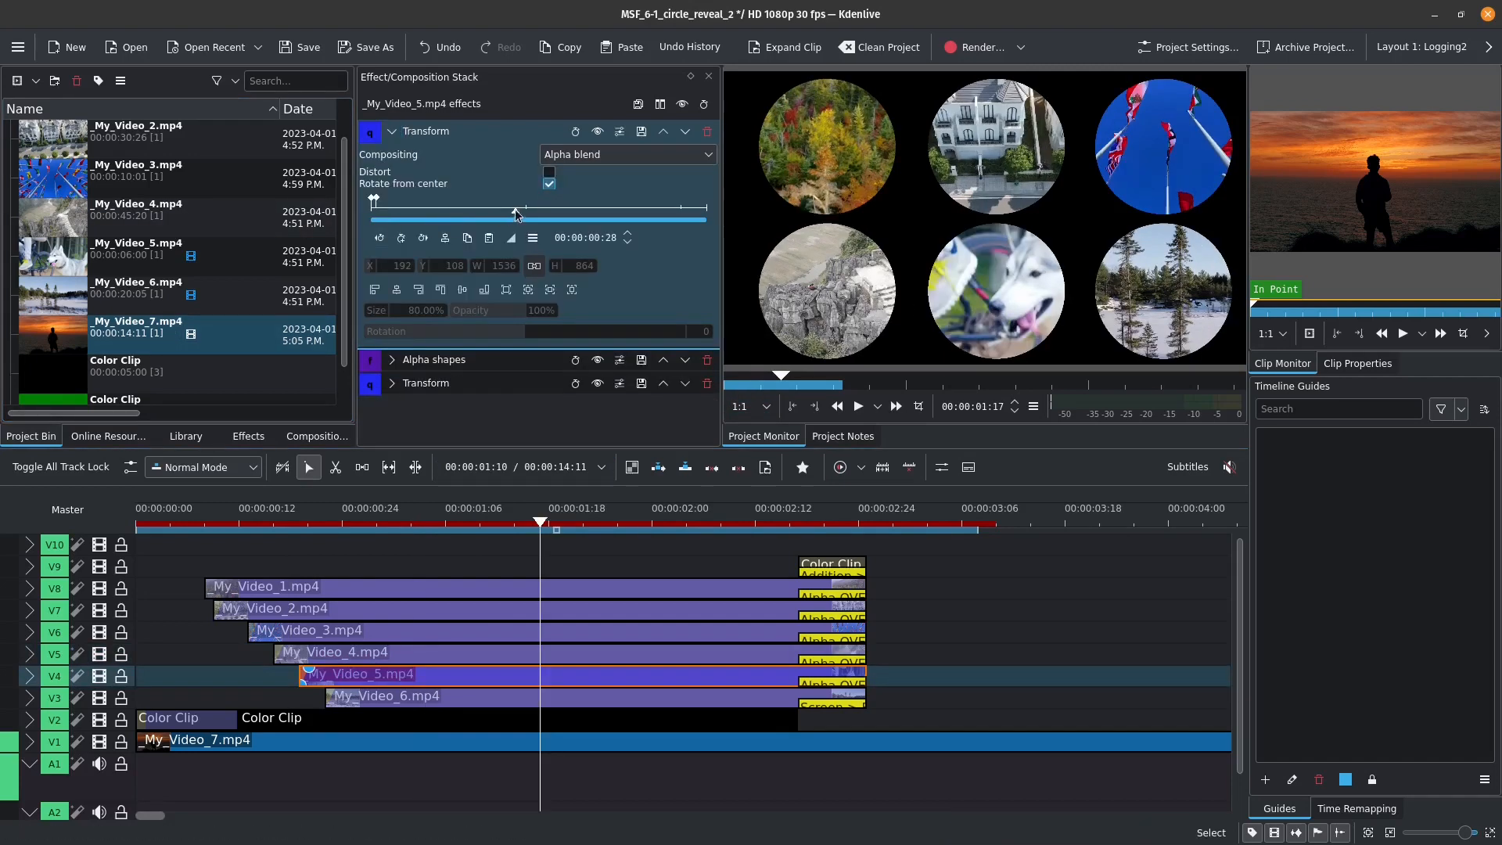
{"action": "left_click_drag", "start_coordinate": [514, 212], "coordinate": [380, 206]}
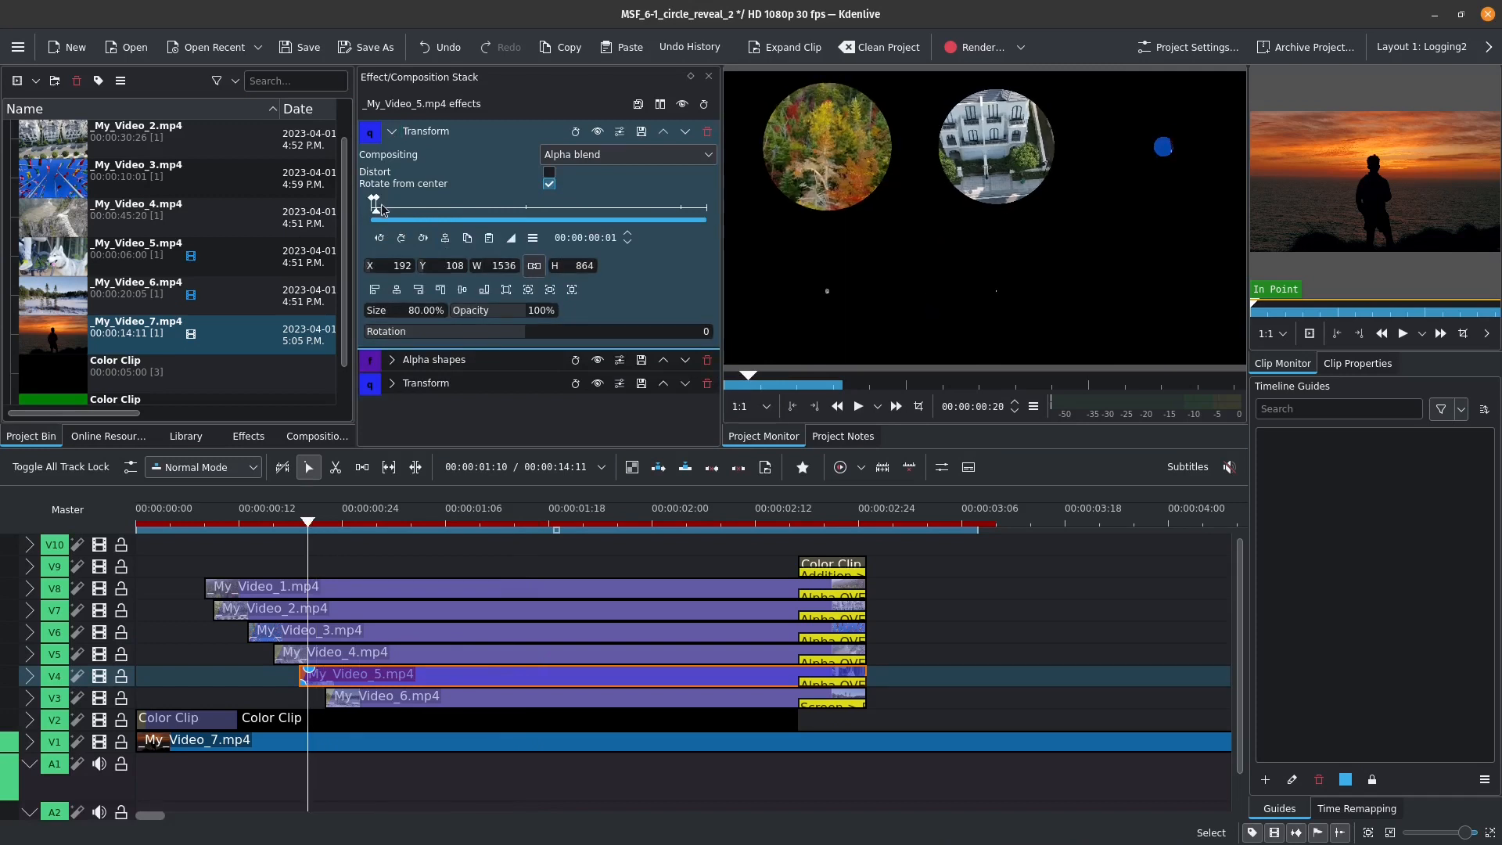
- Try a keyframe at 00:00:01:00 with X at 47 in the first Transform of _My_Video_5.mp4, and remove that keyframe
{"action": "mouse_move", "coordinate": [381, 205]}
{"action": "left_mouse_down"}
{"action": "mouse_move", "coordinate": [521, 210]}
{"action": "mouse_move", "coordinate": [528, 229]}
{"action": "left_mouse_up"}
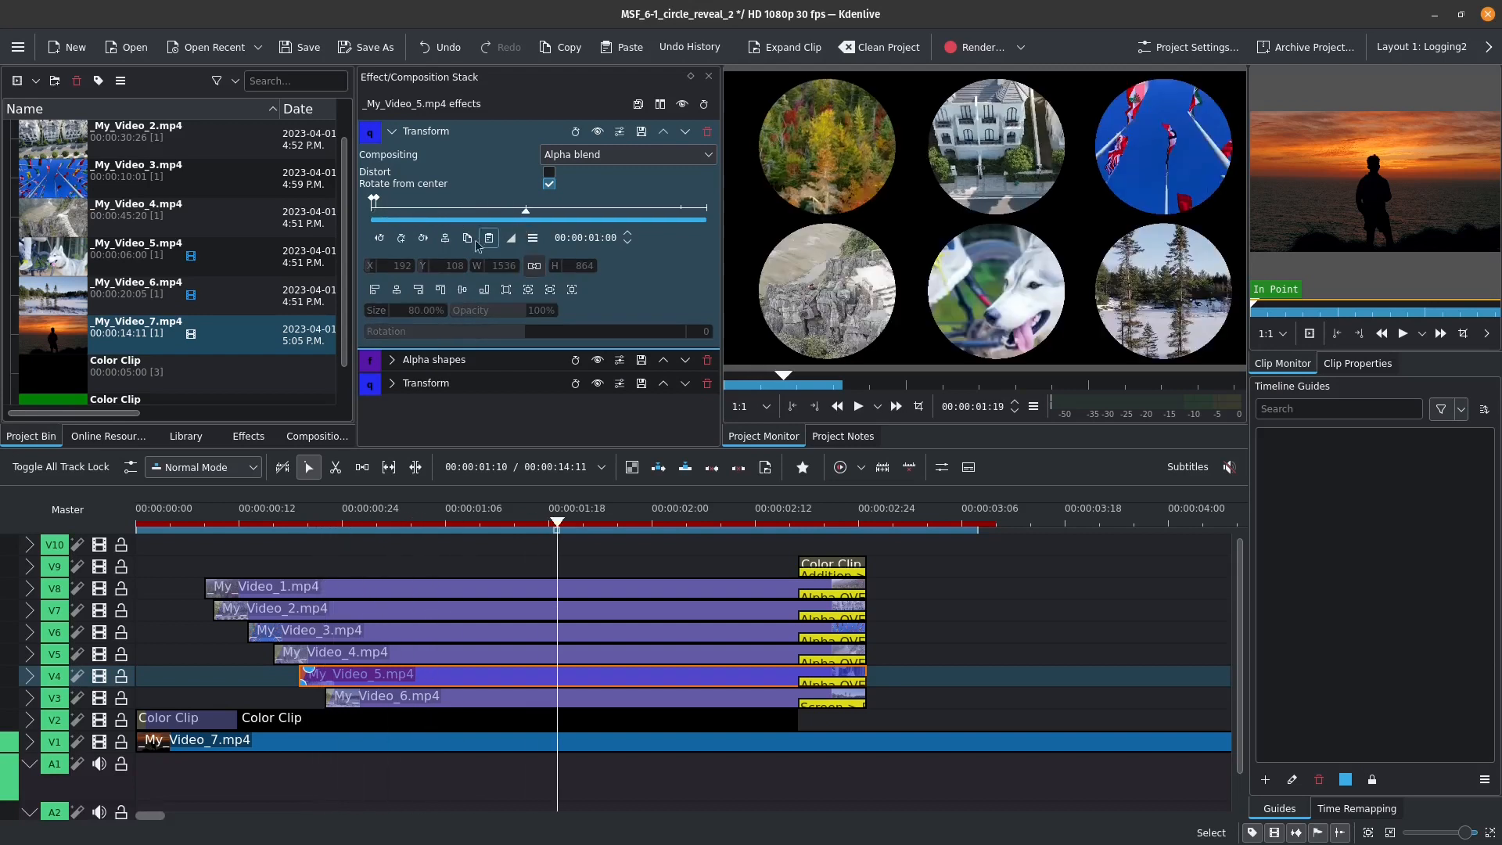
{"action": "left_click", "coordinate": [402, 239]}
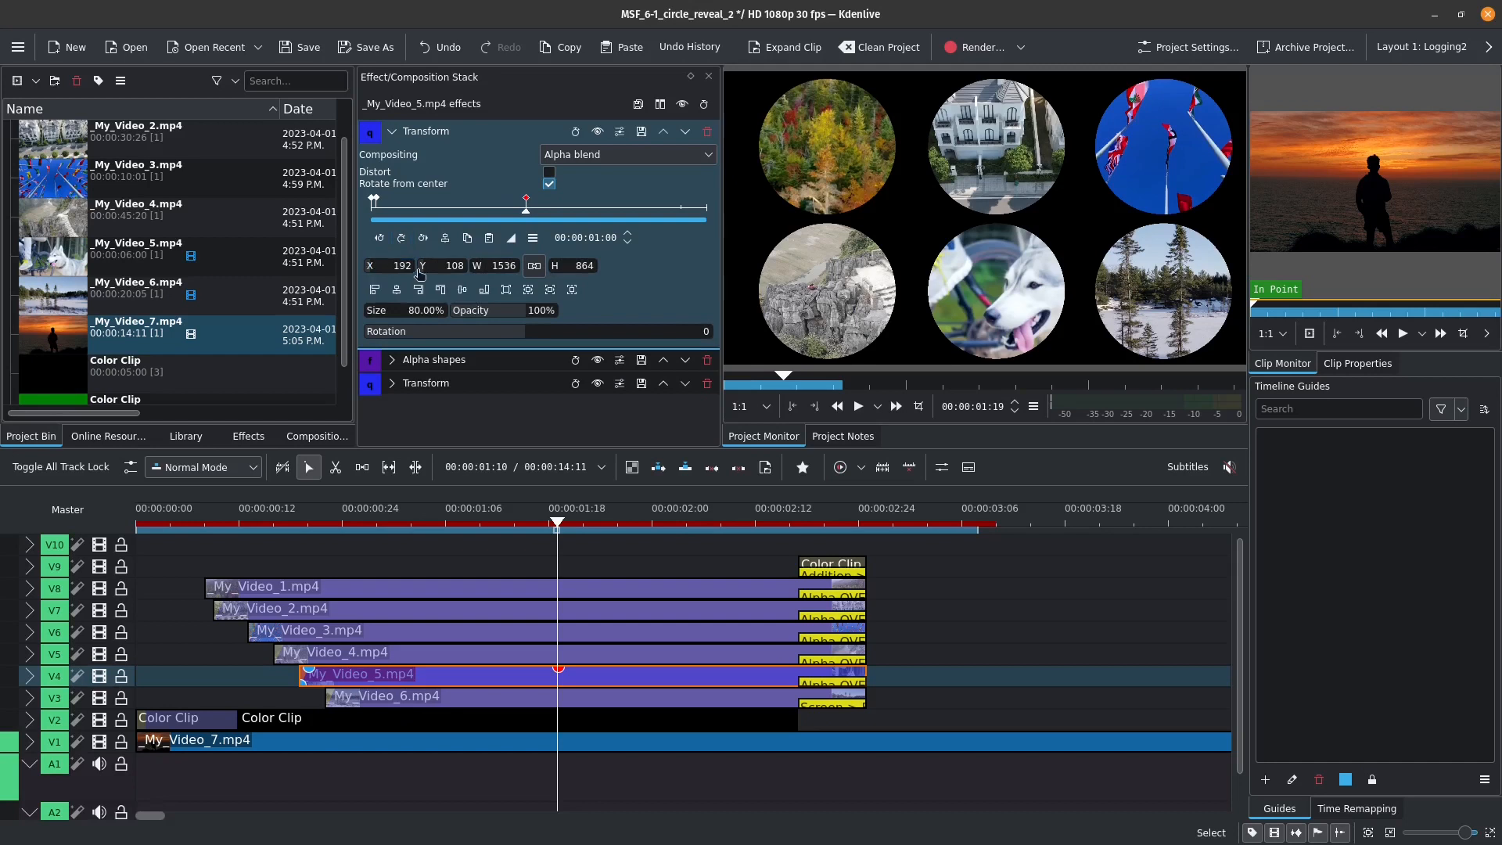
{"action": "left_click_drag", "start_coordinate": [371, 273], "coordinate": [249, 266]}
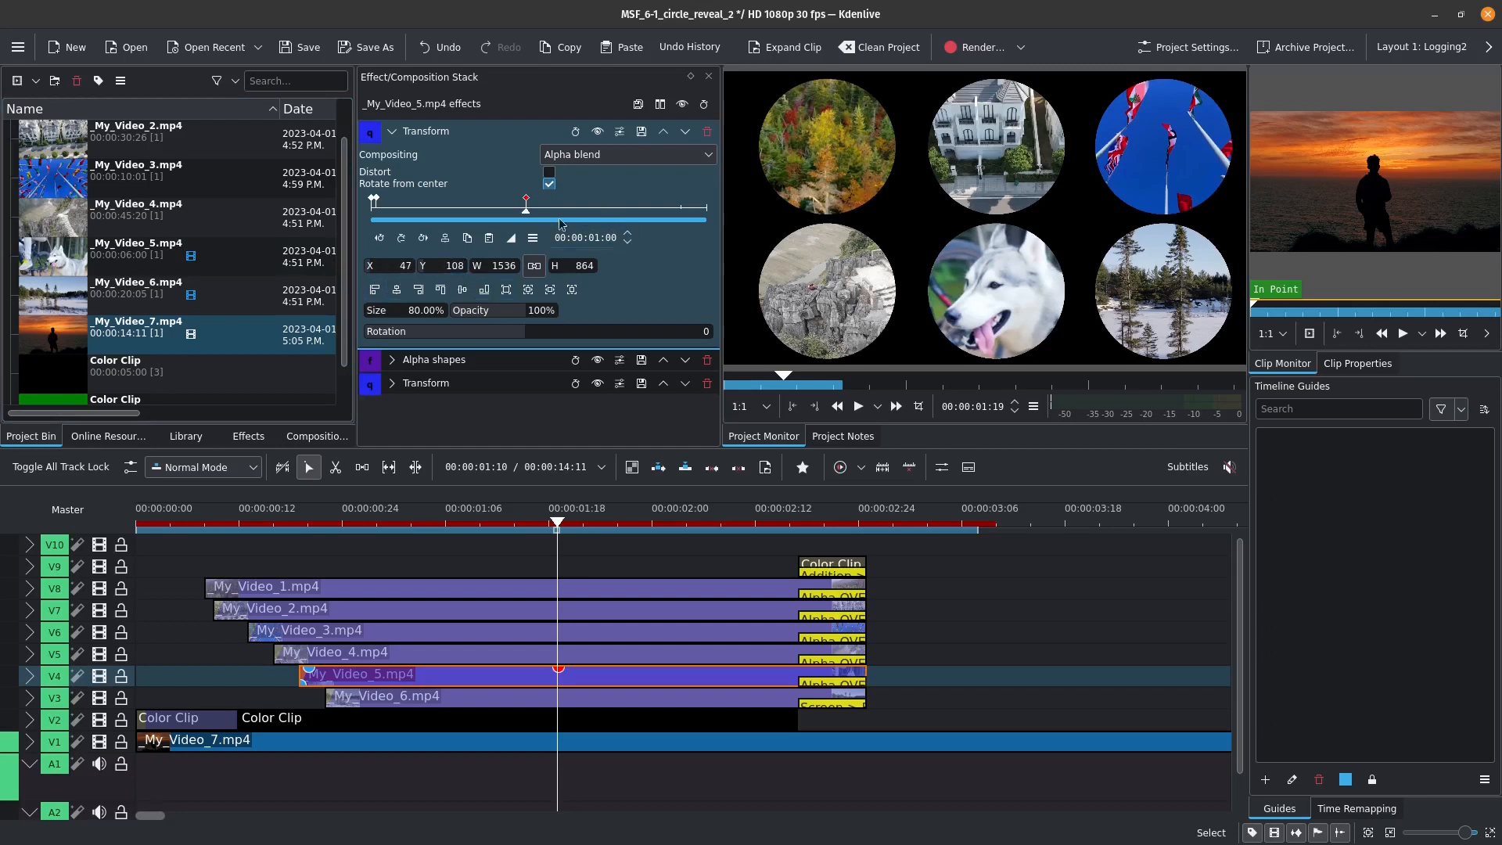
{"action": "left_click", "coordinate": [401, 239]}
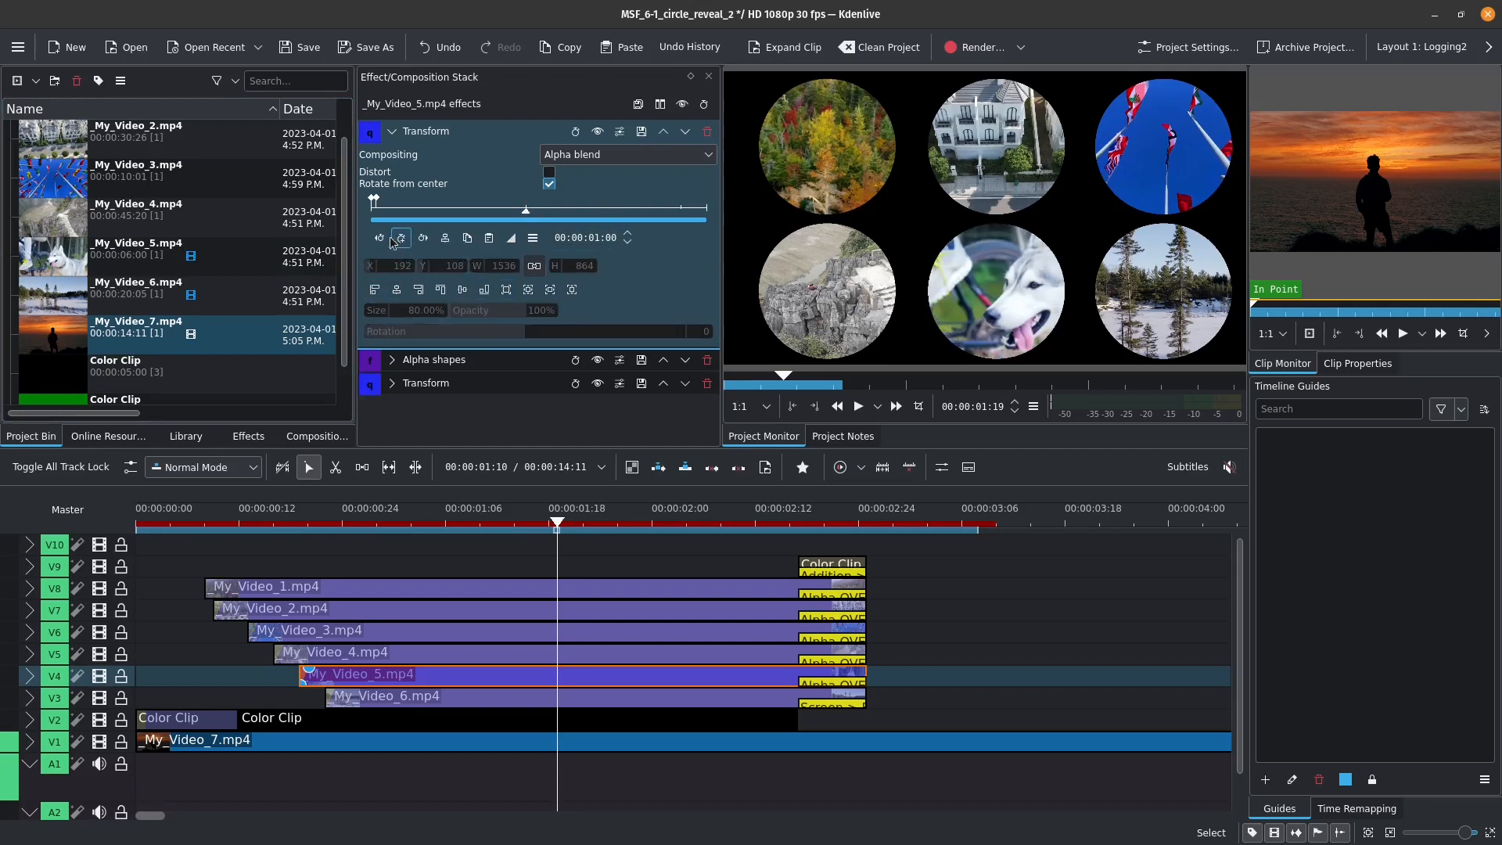
- Set X to 47 at the 00:00:00:01 keyframe in the first Transform of _My_Video_5.mp4, check the framing mid-clip, and collapse the effect
{"action": "left_click", "coordinate": [376, 208]}
{"action": "double_click", "coordinate": [395, 266]}
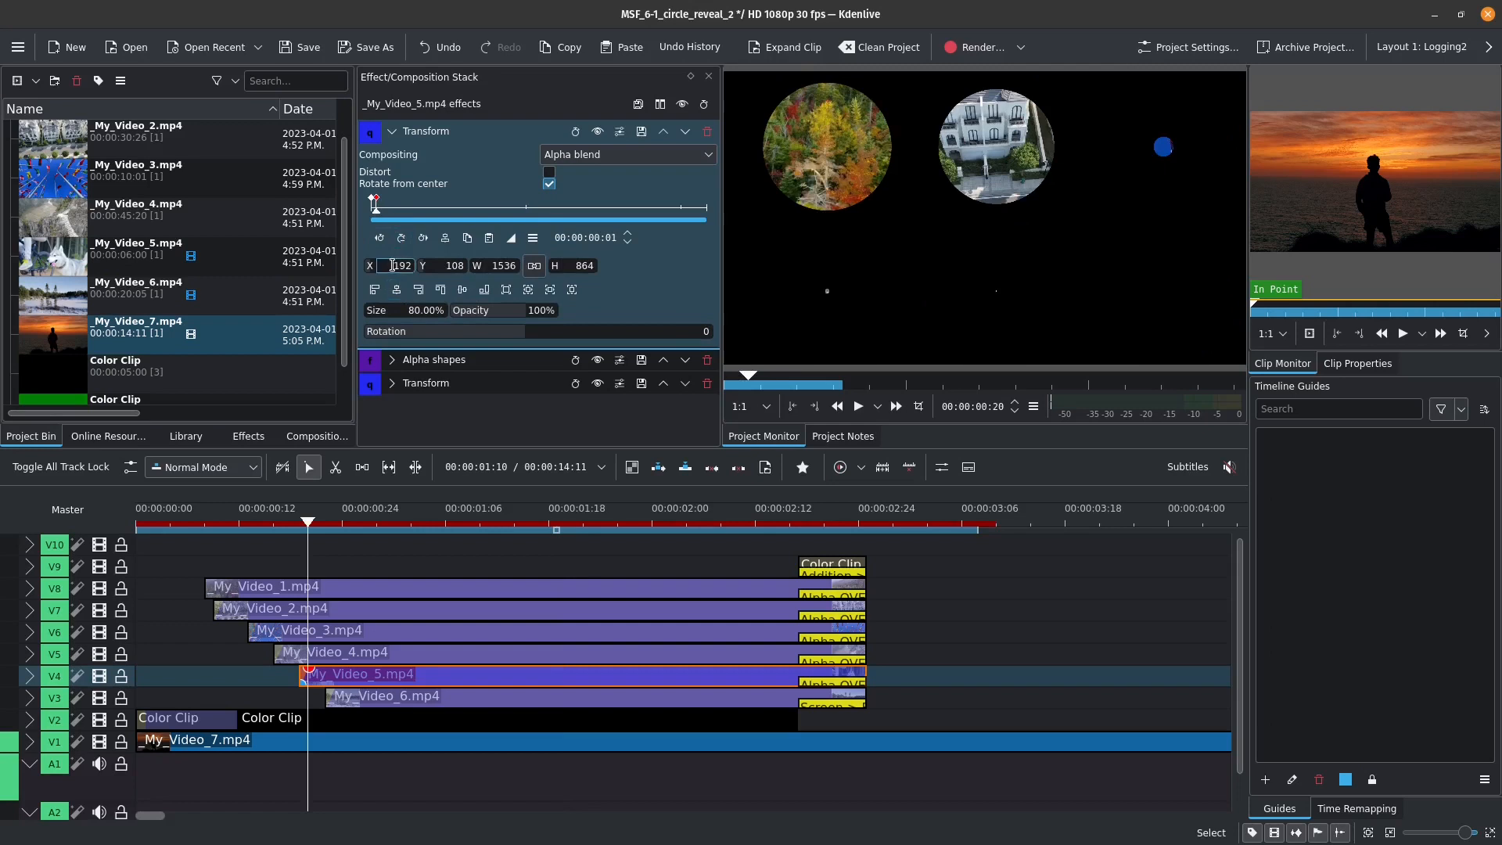
{"action": "type", "text": "47"}
{"action": "left_click", "coordinate": [480, 524]}
{"action": "left_click_drag", "start_coordinate": [471, 521], "coordinate": [518, 532]}
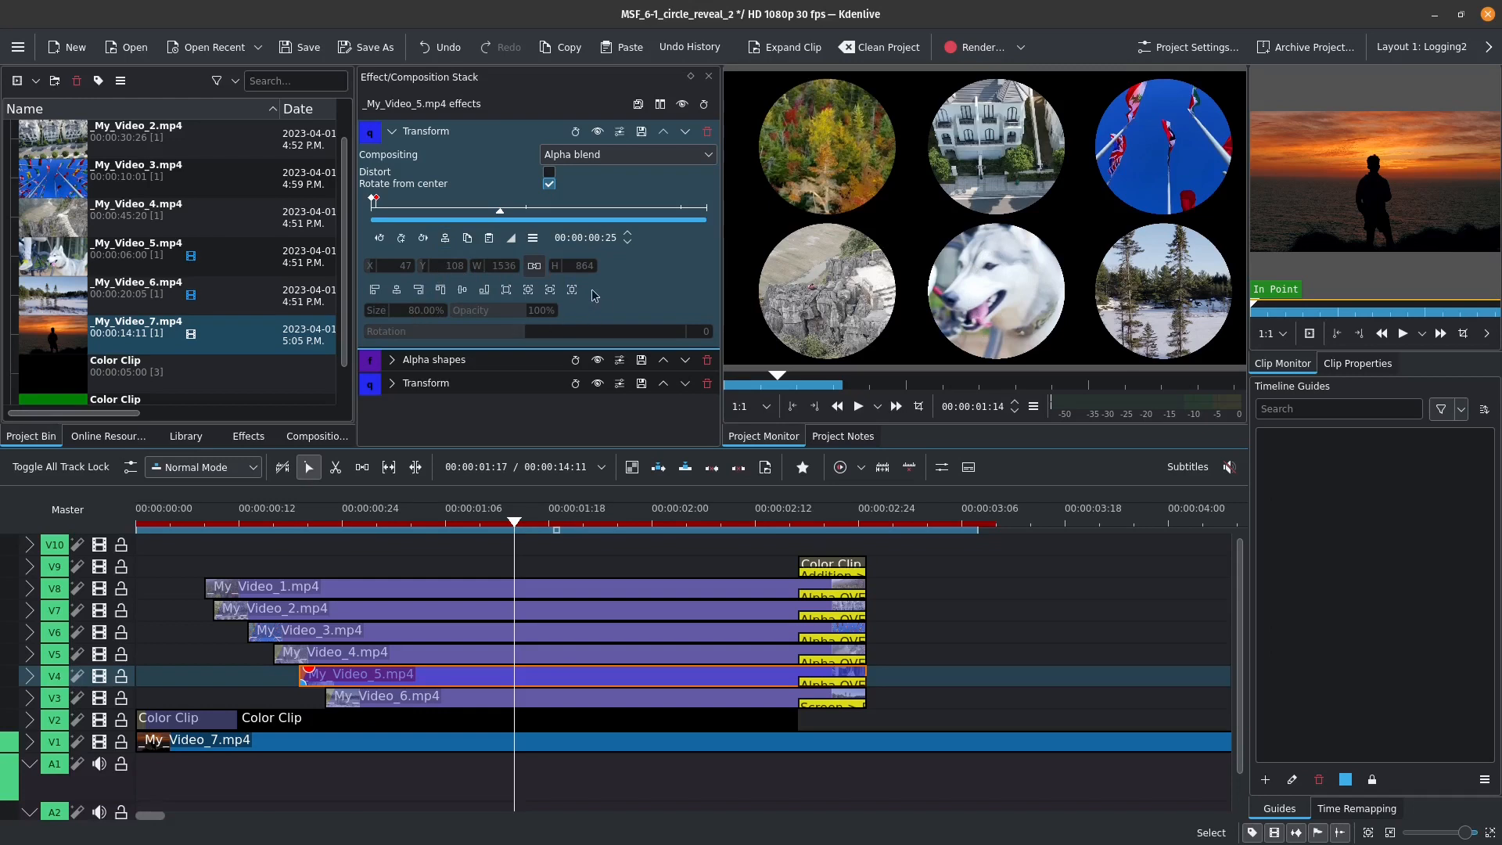
{"action": "left_click", "coordinate": [392, 130]}
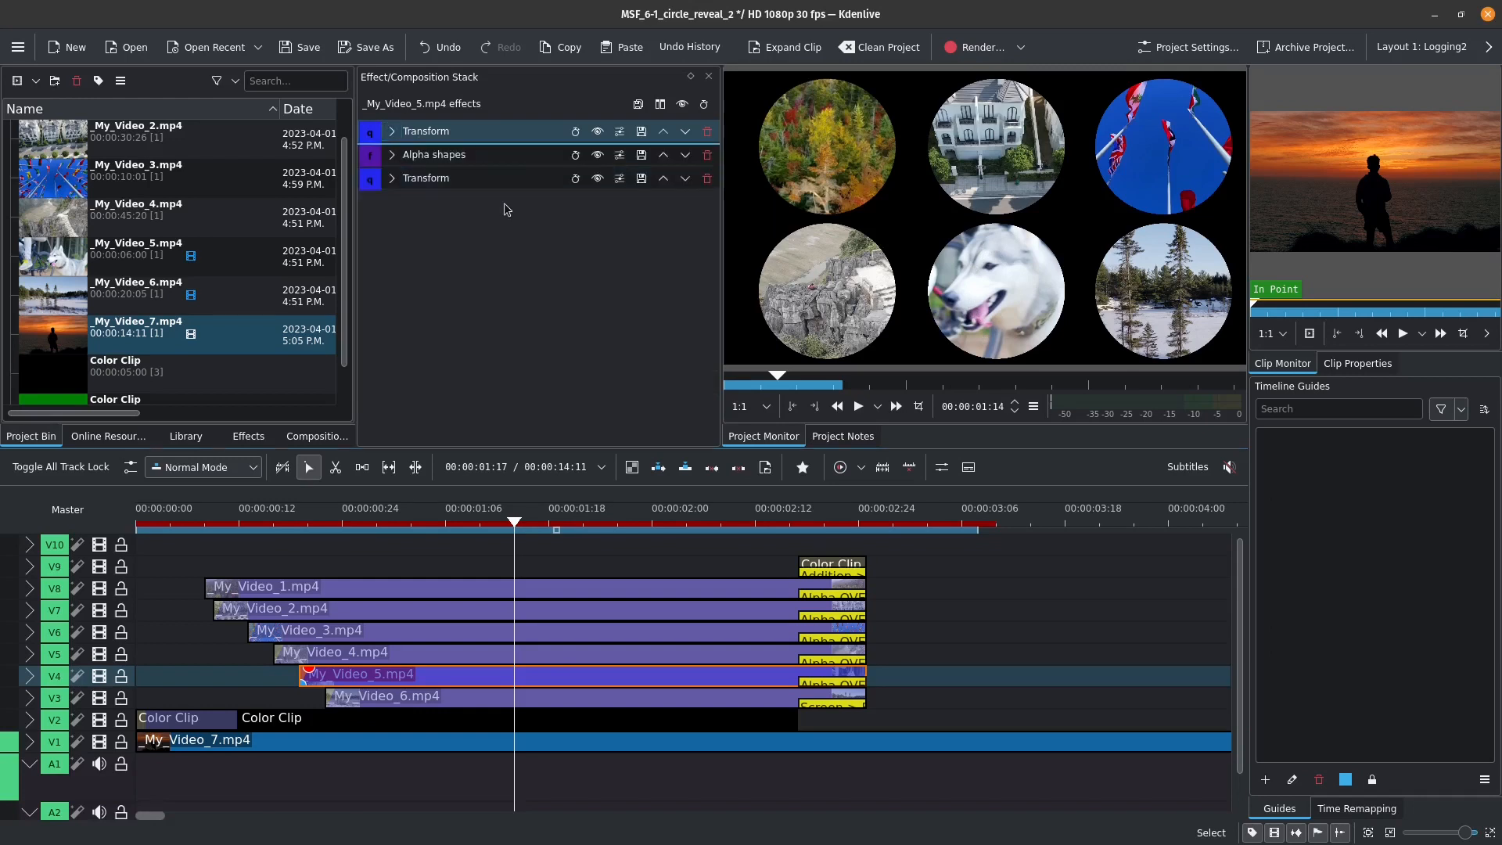
- Add the Saturation effect to the _My_Video_1.mp4 timeline clip and set its saturation to 460
{"action": "left_click", "coordinate": [249, 441]}
{"action": "key", "text": "ctrl+a"}
{"action": "type", "text": "satur"}
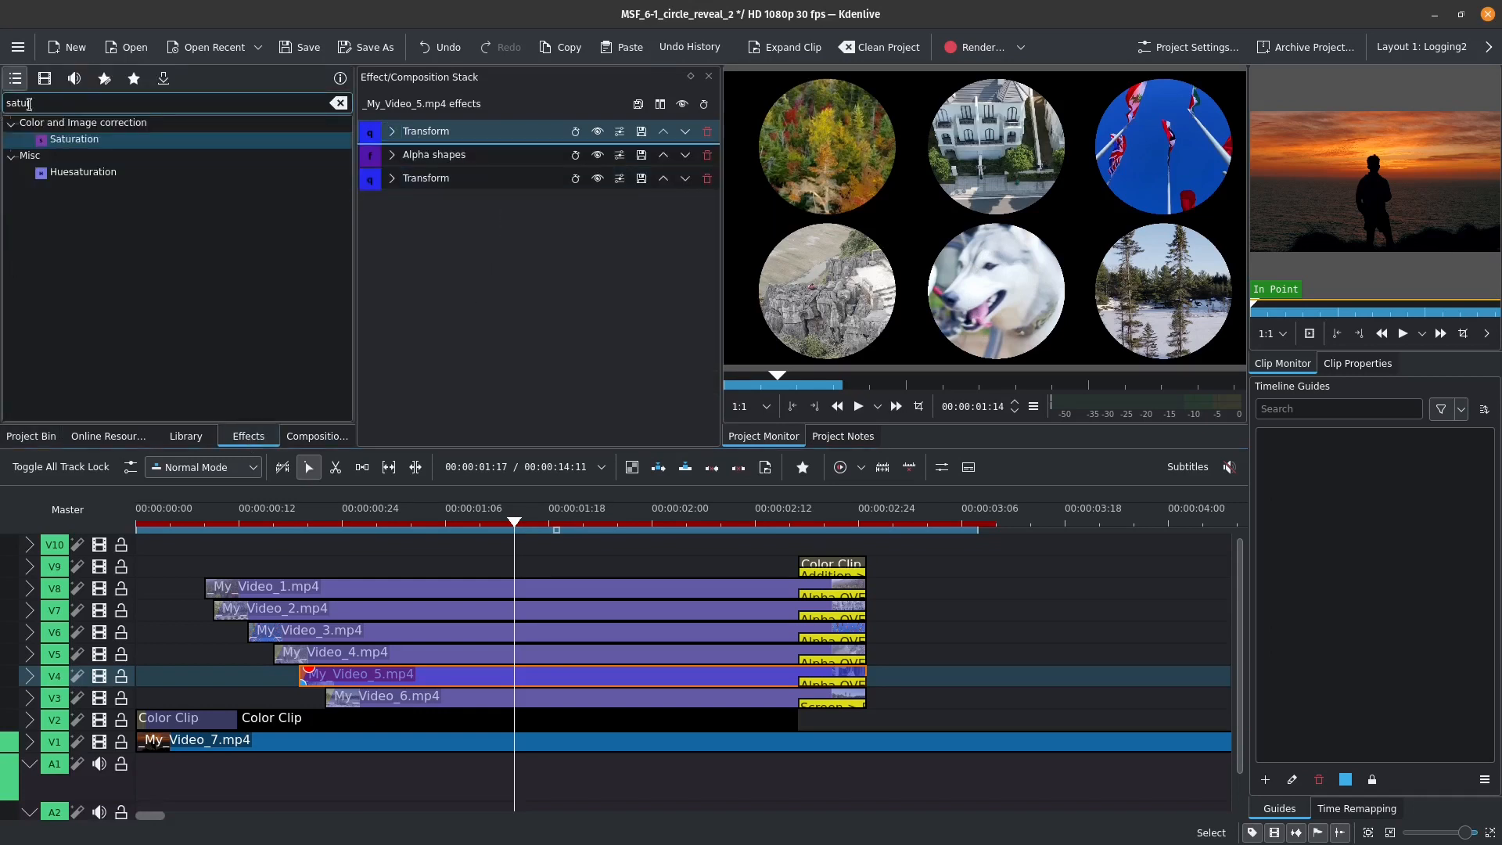
{"action": "left_click_drag", "start_coordinate": [69, 141], "coordinate": [519, 589]}
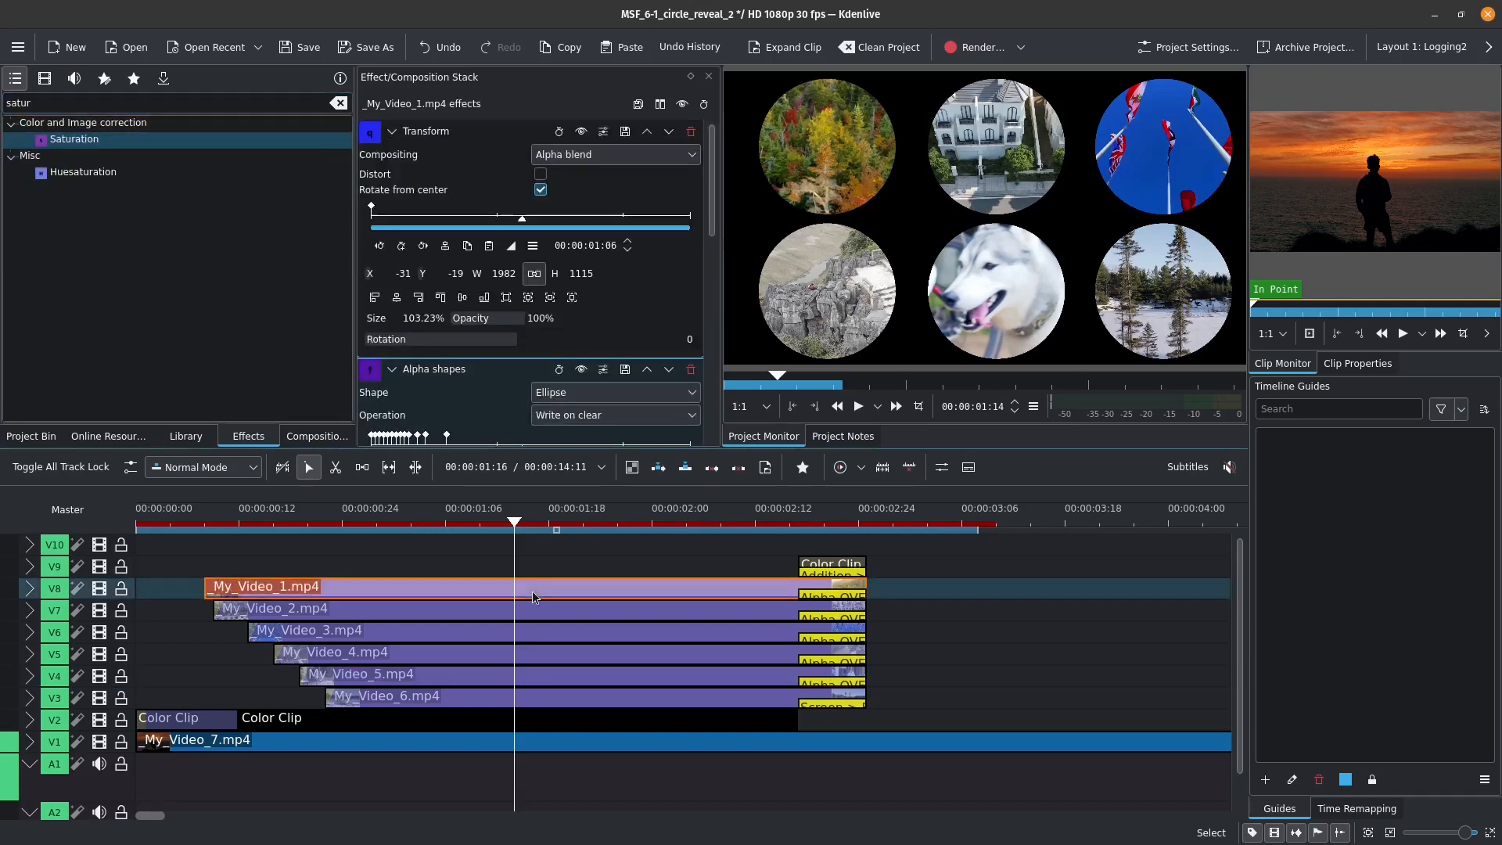
{"action": "left_click", "coordinate": [397, 134]}
{"action": "left_click", "coordinate": [394, 157]}
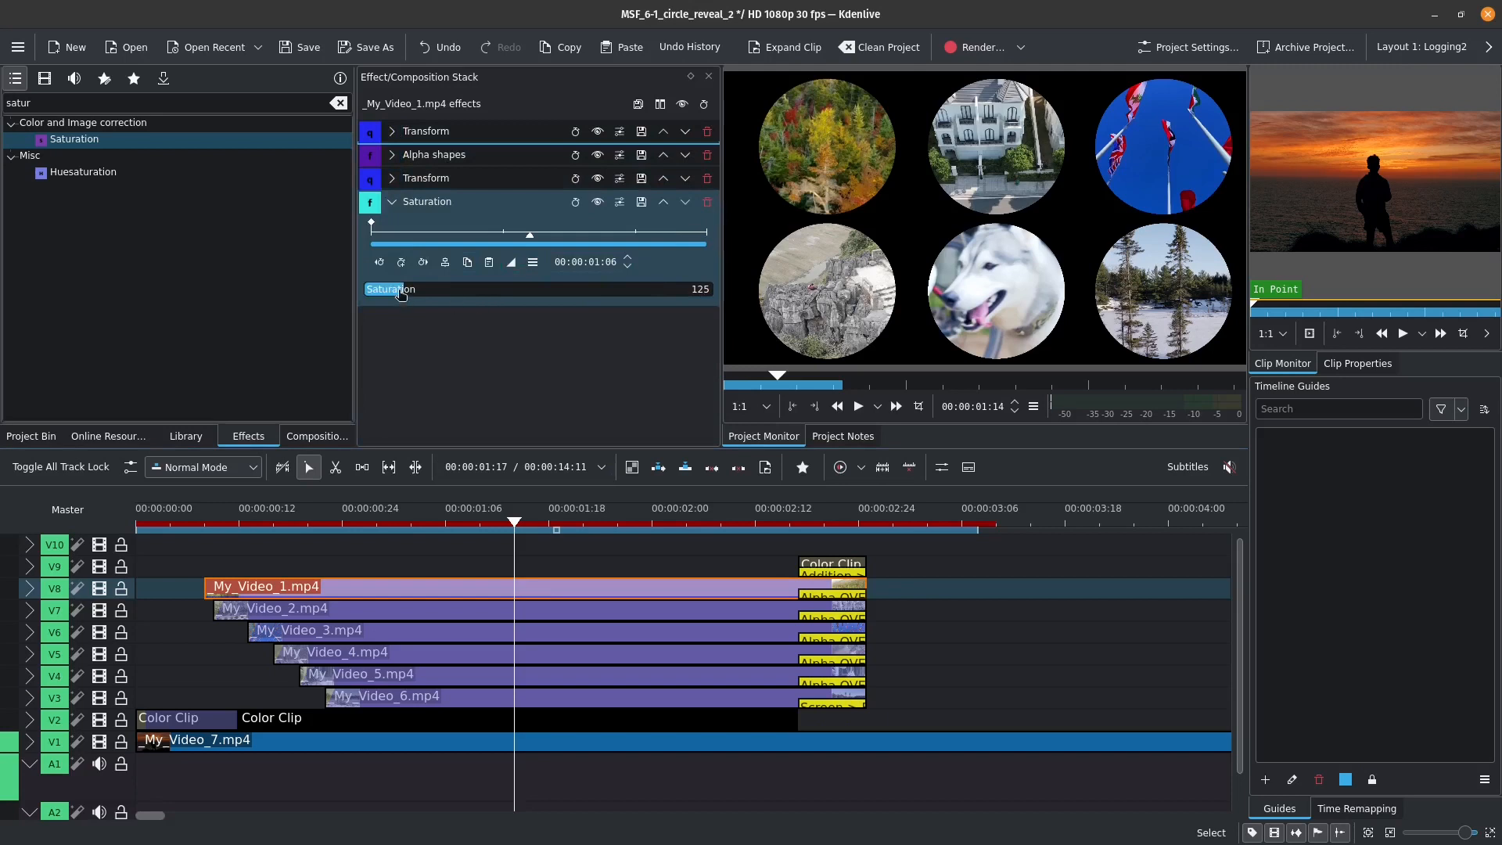
{"action": "left_click_drag", "start_coordinate": [401, 293], "coordinate": [511, 296]}
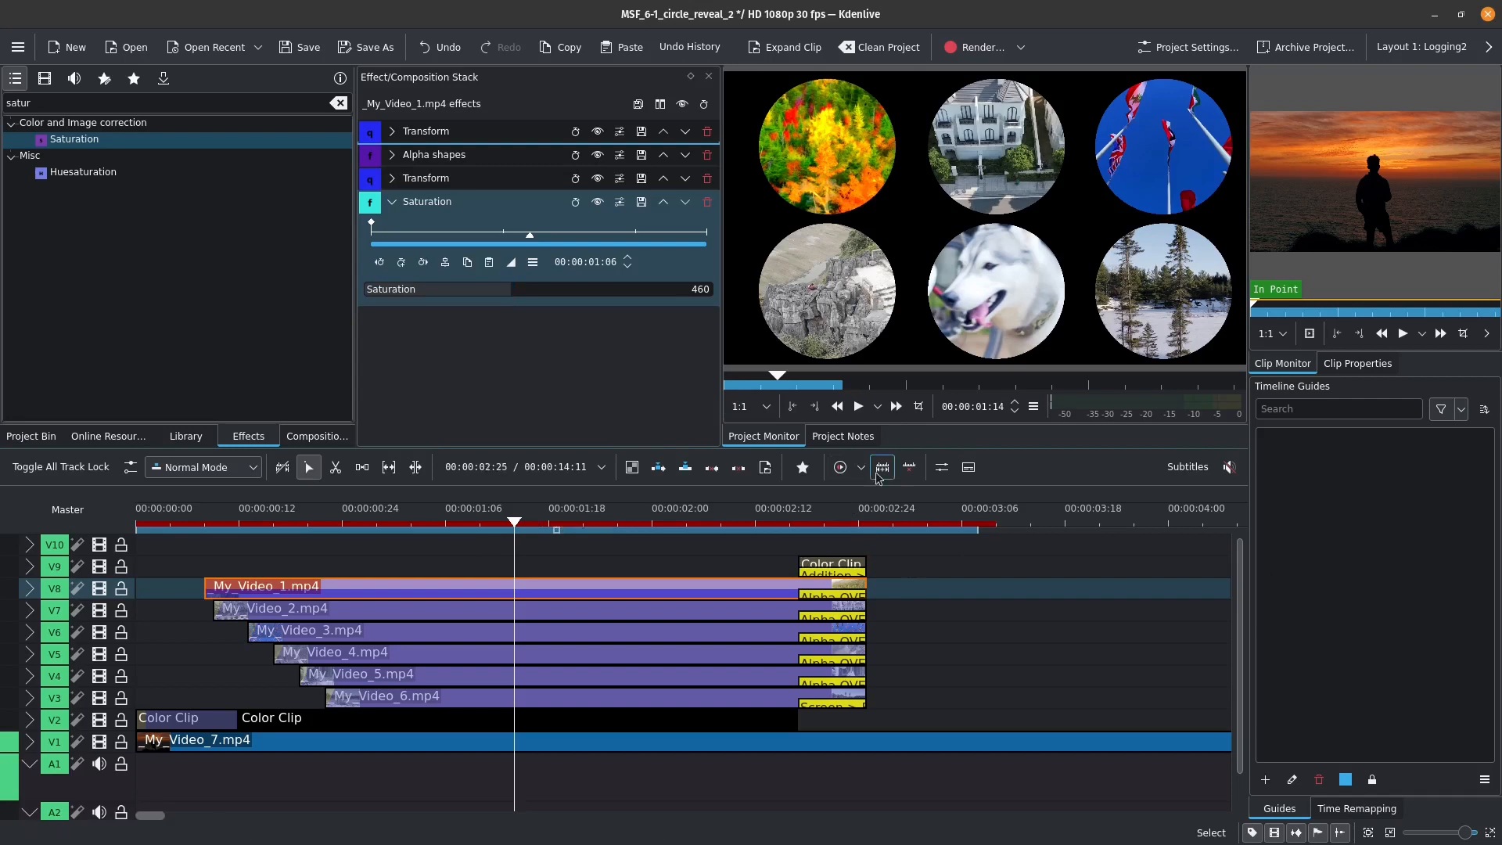
- Render the timeline preview of the circle reveal and play the zone in a loop
{"action": "left_click", "coordinate": [841, 470]}
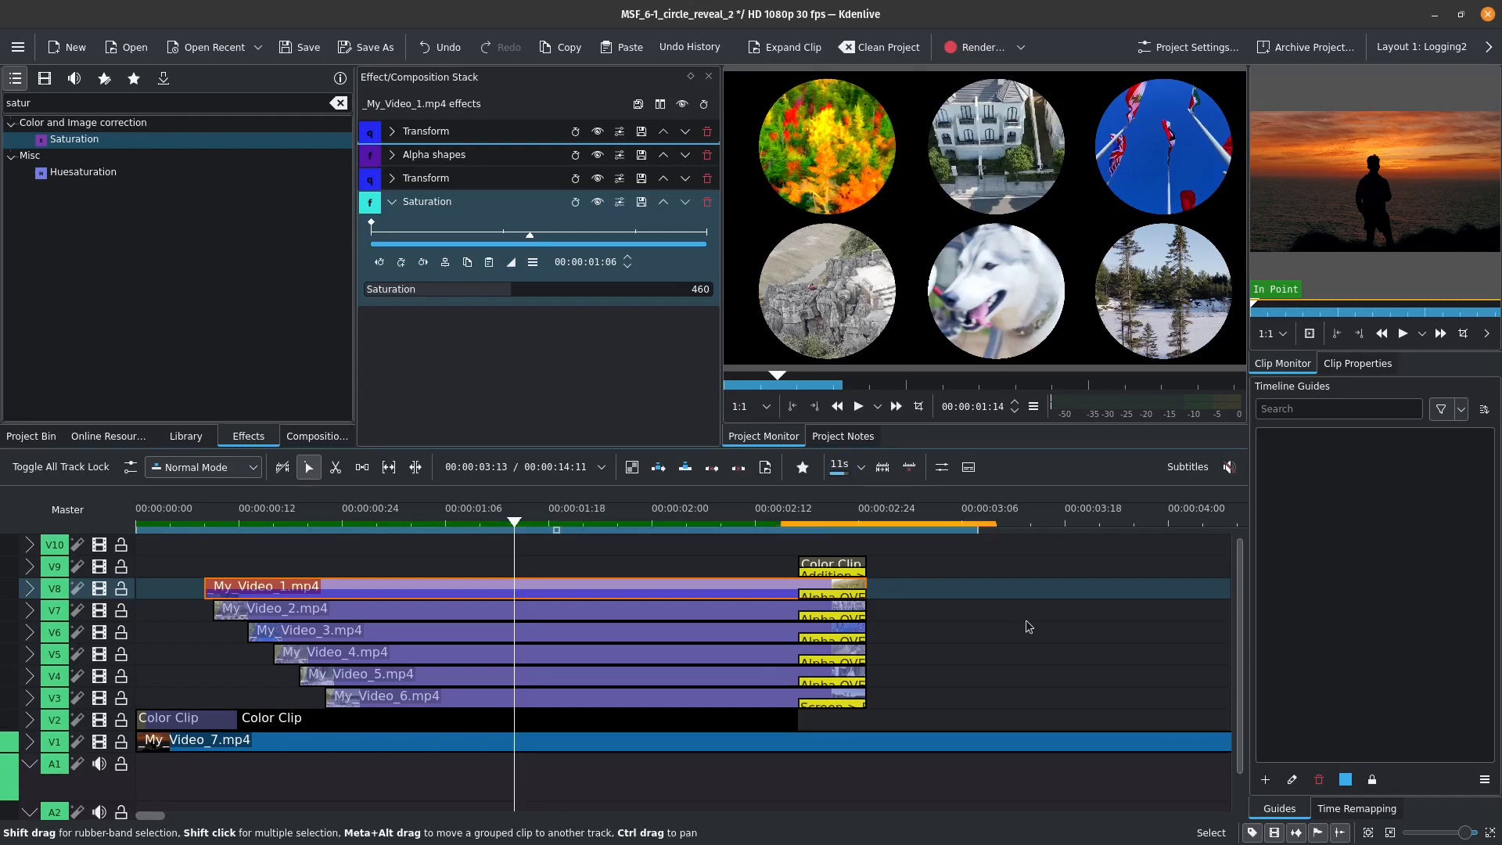
{"action": "left_click", "coordinate": [877, 406]}
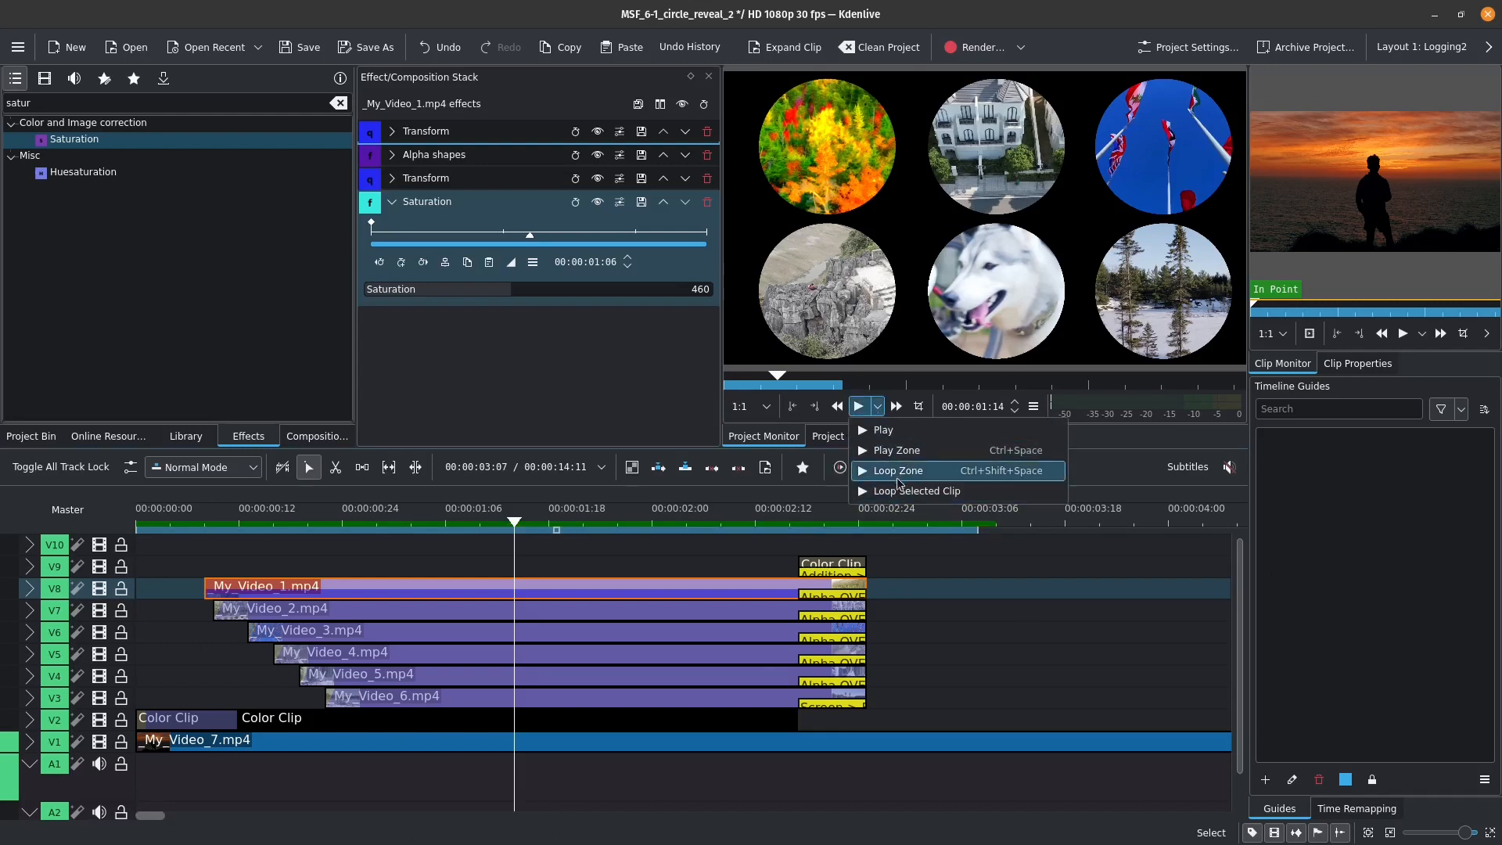
{"action": "left_click", "coordinate": [906, 470]}
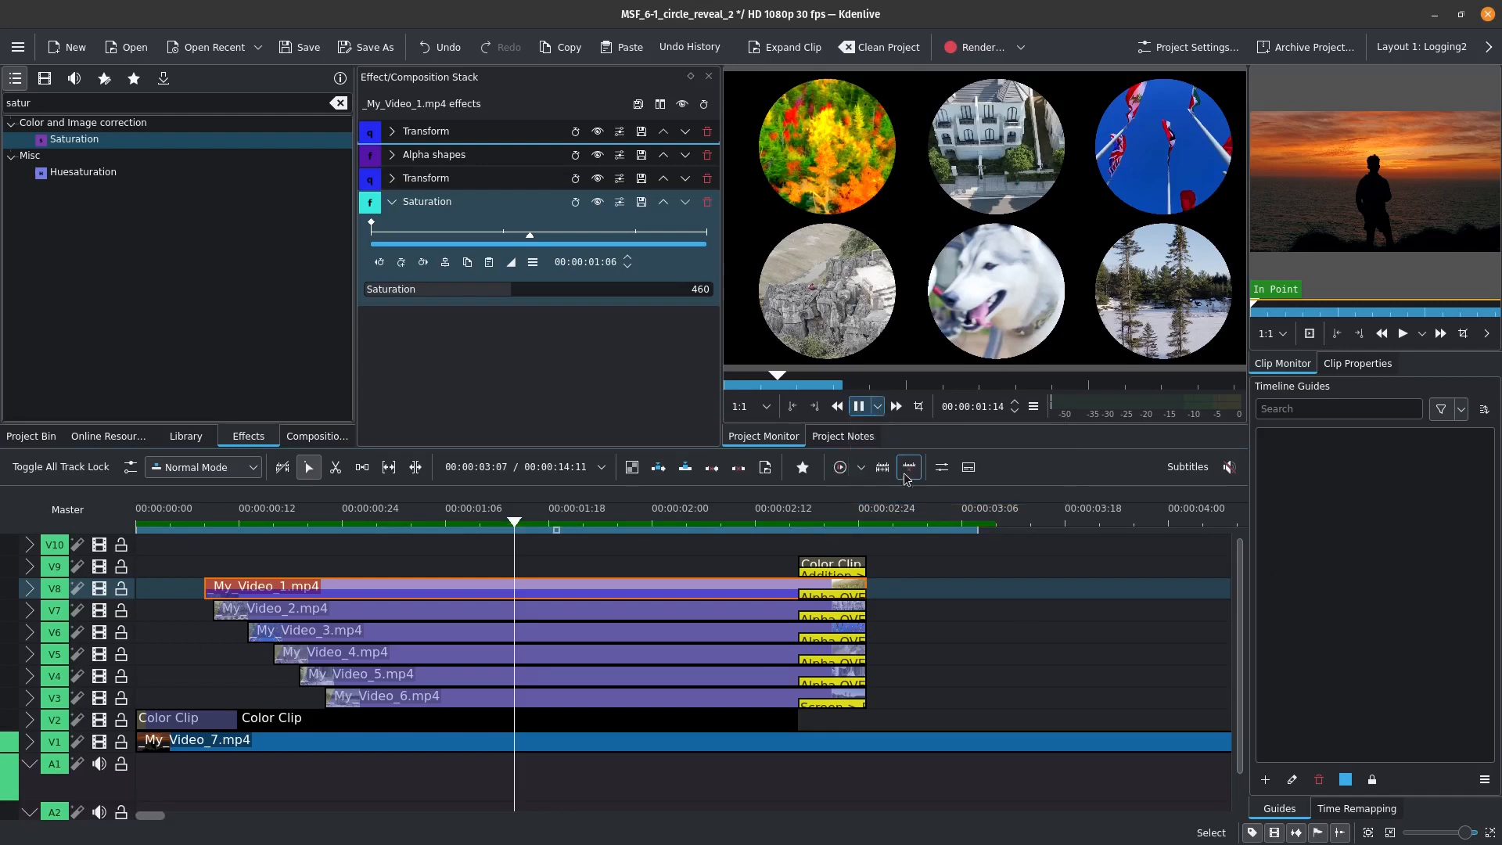